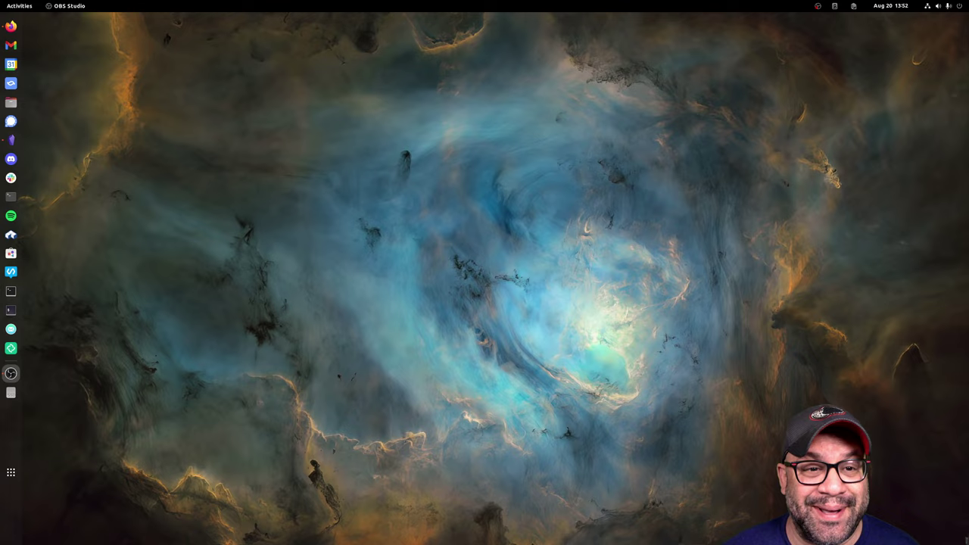
- Switch to Firefox, open the ublue.it project site from the ublue GitHub repository, and read through its overview and instructions
key("alt+Tab")
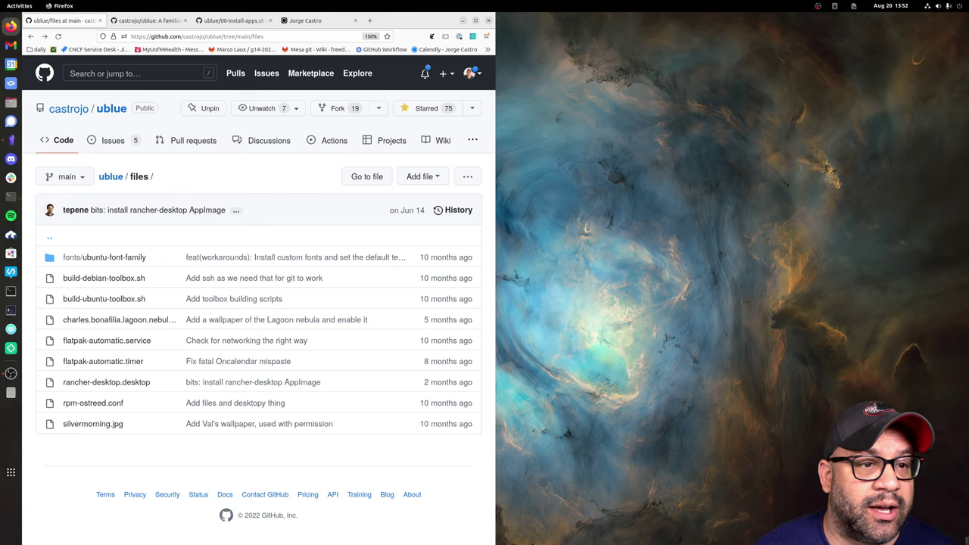
left_click(148, 20)
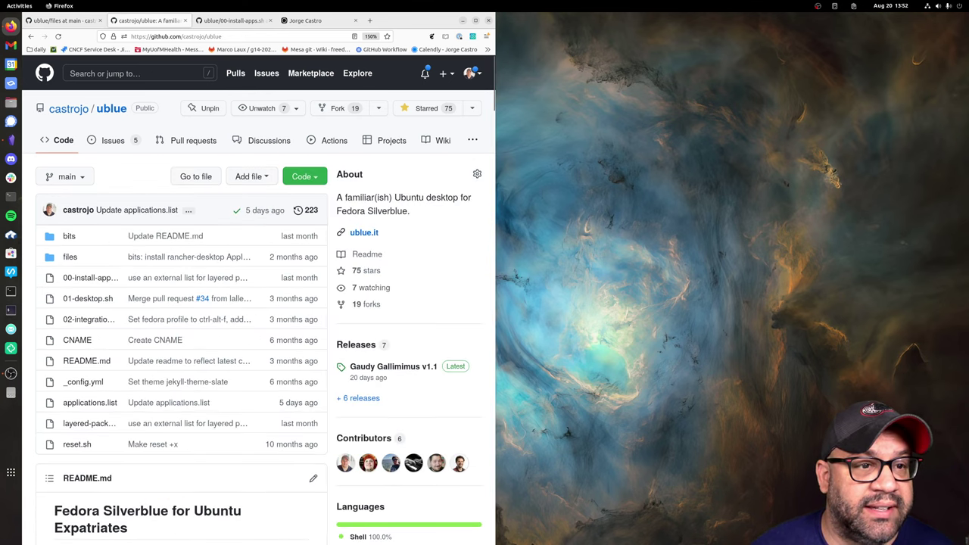
left_click(364, 232)
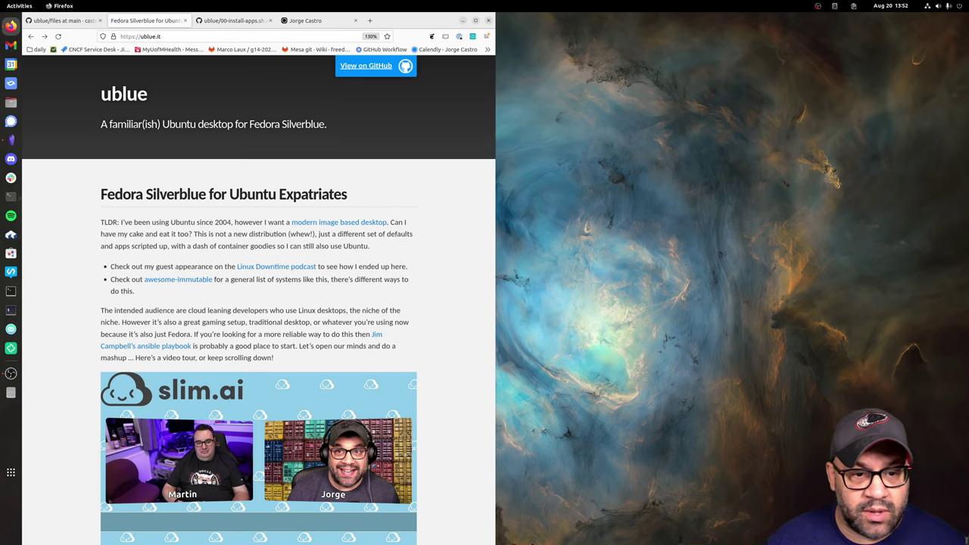
scroll(257, 303, "down", 10)
scroll(258, 303, "down", 15)
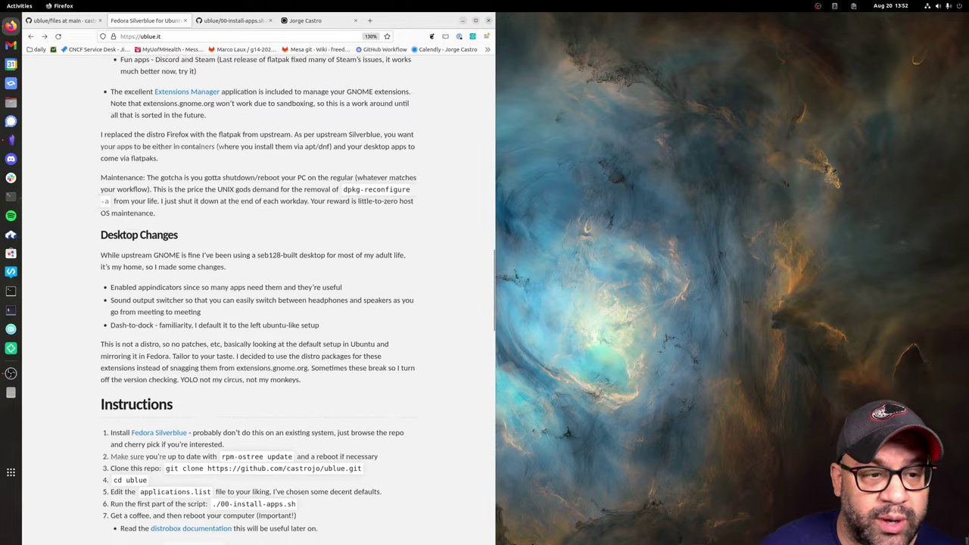
scroll(257, 303, "up", 20)
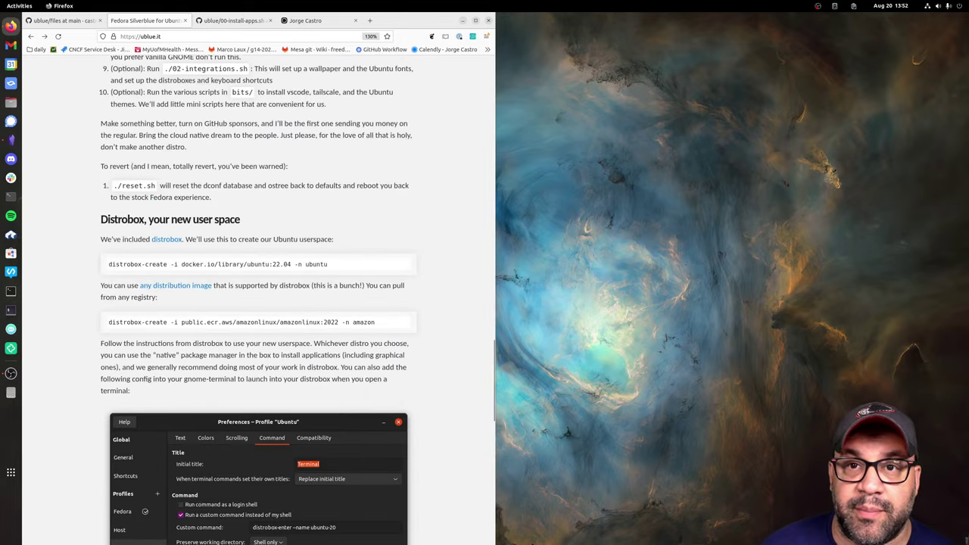
scroll(258, 303, "up", 5)
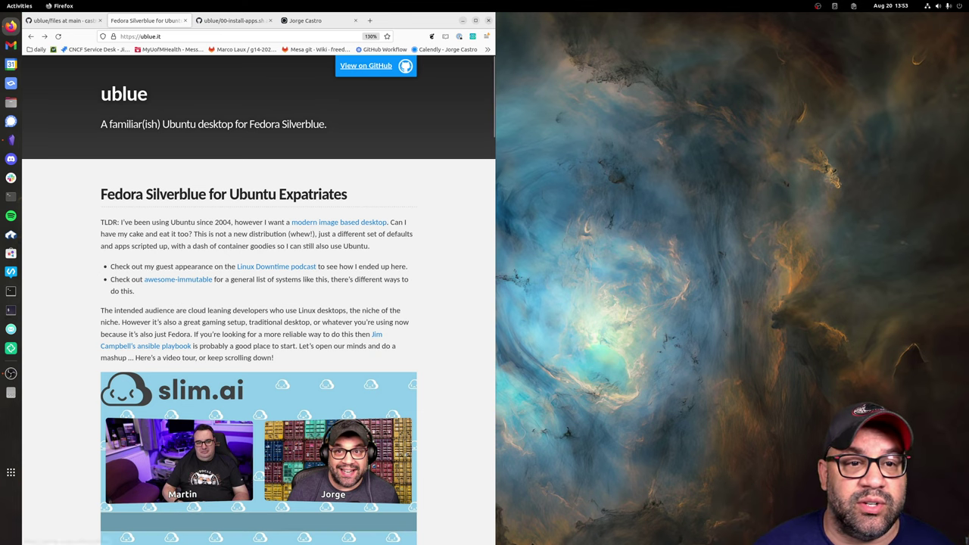
- Return to the project's GitHub repository from the site, look over its files and README, and hide the browser
left_click(365, 66)
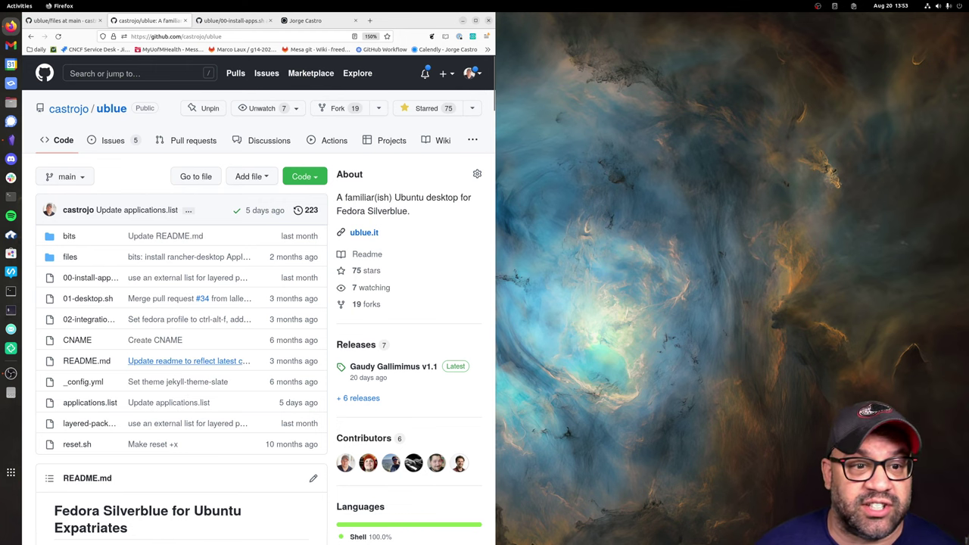
scroll(189, 361, "down", 5)
scroll(189, 361, "up", 5)
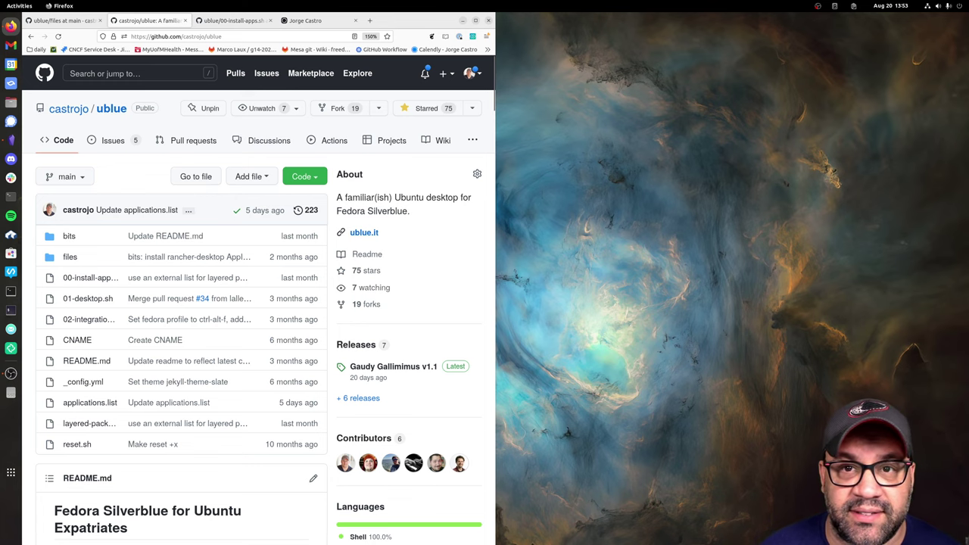
key("super+h")
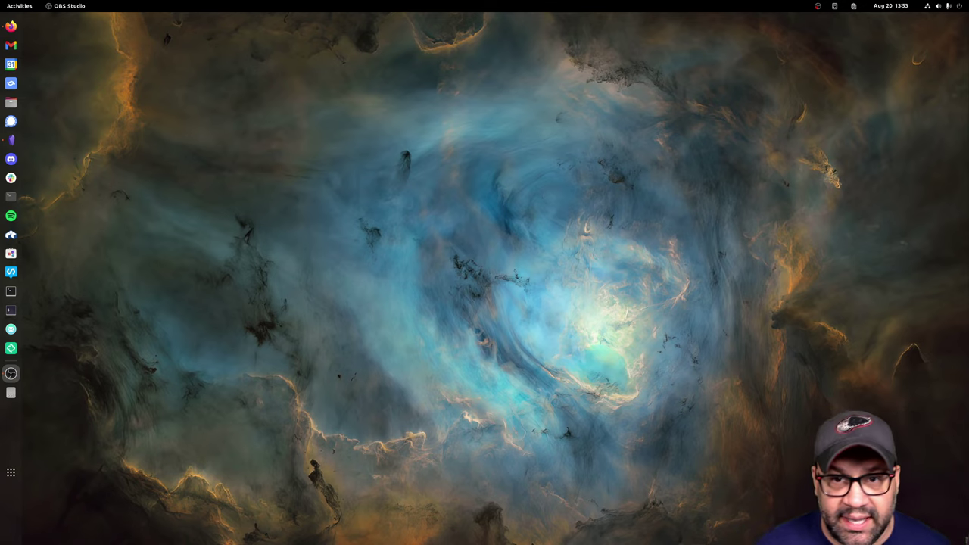
- Switch to a terminal on the host and close the ubuntu-20 container terminal
key("ctrl+alt+t")
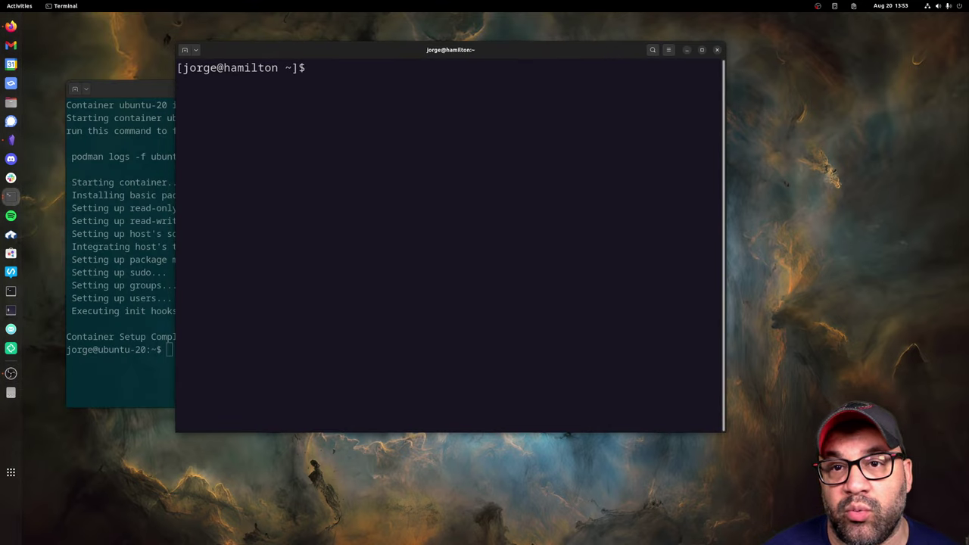
key("alt+Tab")
key("ctrl+d")
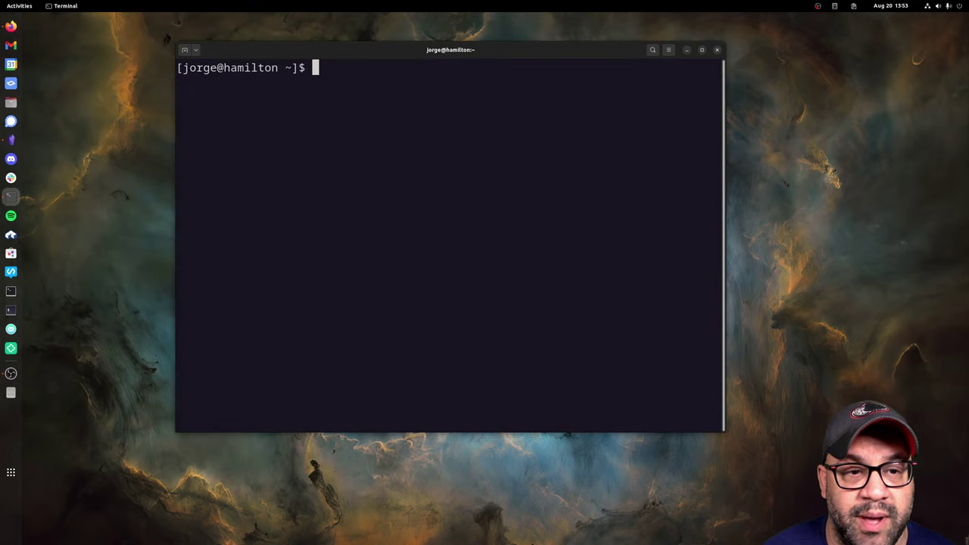
- Change to the /etc directory in the terminal and list its contents
type("cd /etc/rpm-")
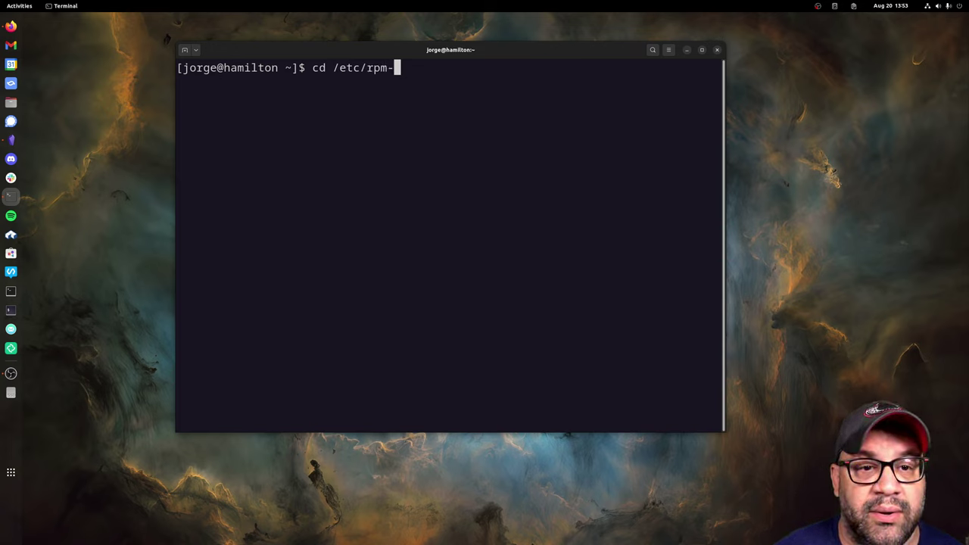
key("BackSpace")
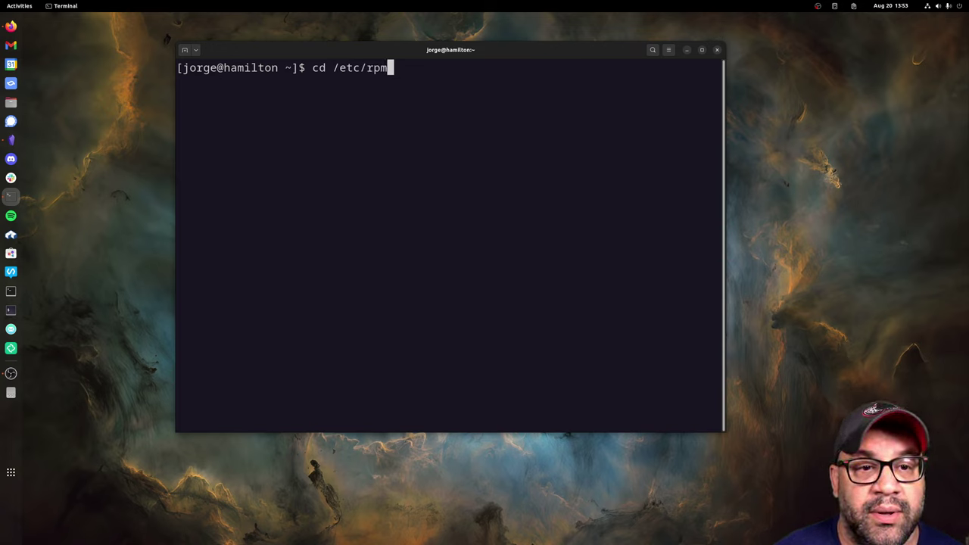
type("os")
key("BackSpace")
key("BackSpace")
key("BackSpace")
key("BackSpace")
key("BackSpace")
key("BackSpace")
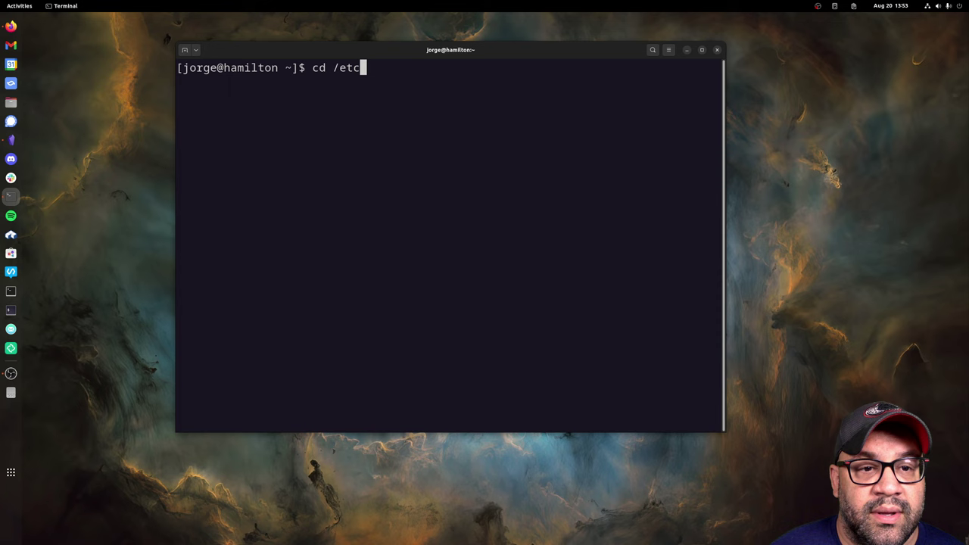
key("Return")
- Print the contents of rpm-ostreed.conf to examine the automatic update policy settings
type("cat ")
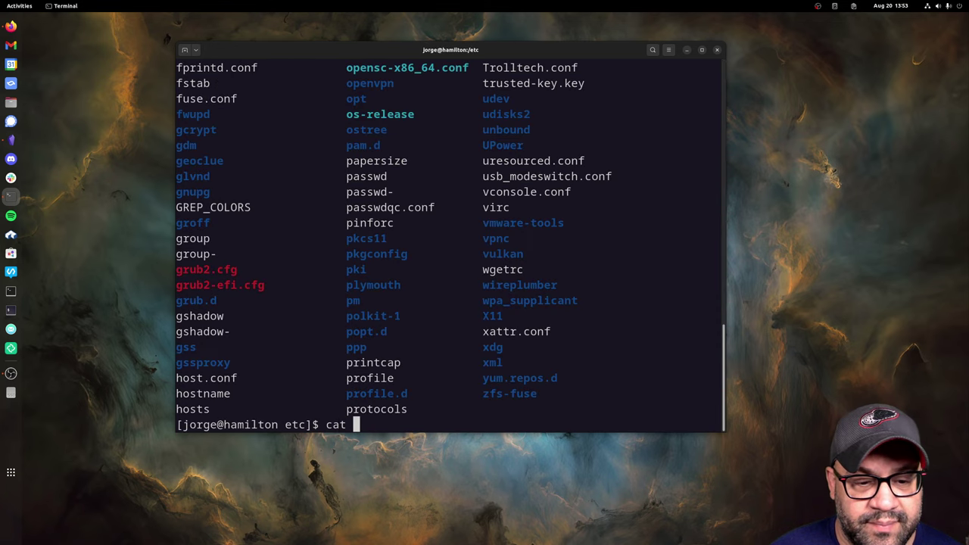
type("rpm-o")
key("Tab")
key("Return")
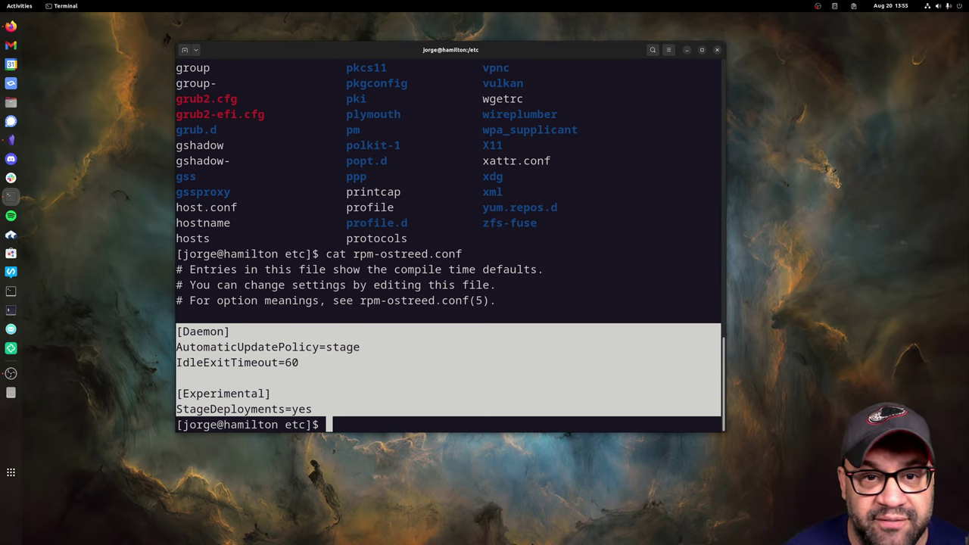
- Clear the terminal and show the system deployments with rpm-ostree status in a maximized window
type("clear")
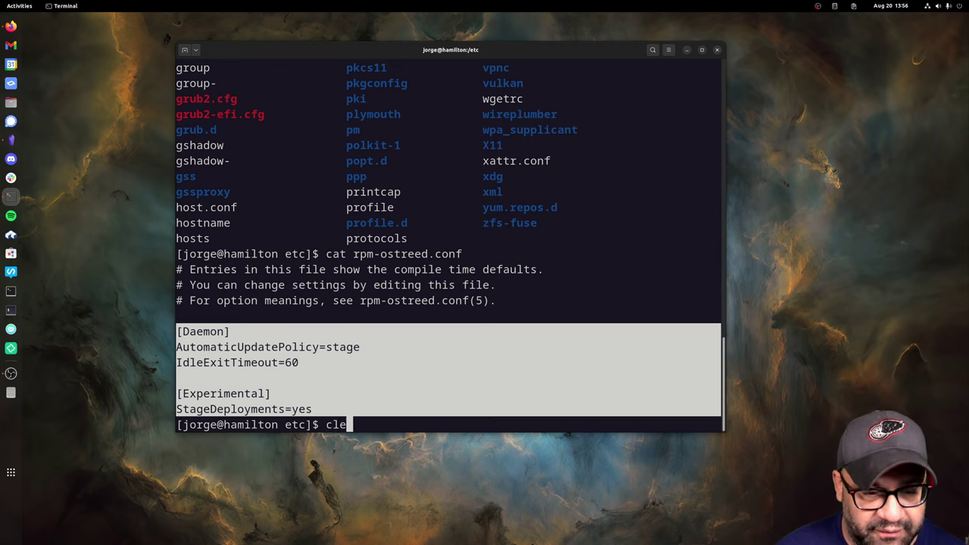
key("Return")
type("rpm-ostree status")
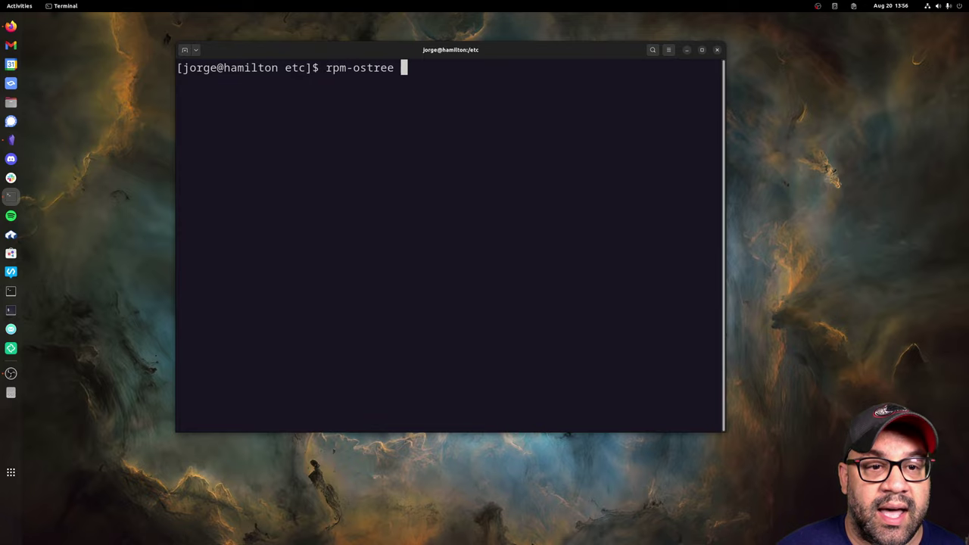
key("Return")
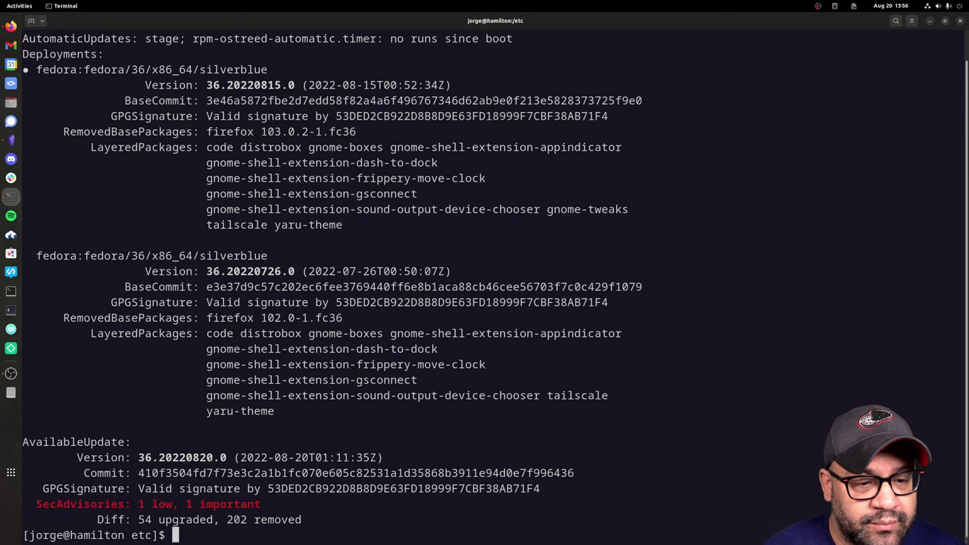
- Examine the current deployment's layered packages, highlighting gnome-boxes and yaru-theme
scroll(484, 288, "up", 1)
left_click_drag(957, 258, 29, 177)
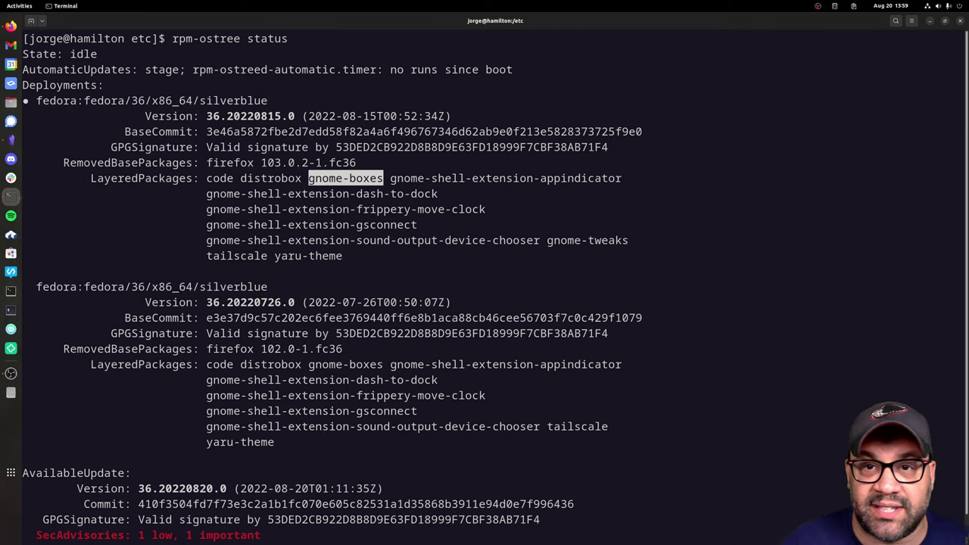
double_click(308, 256)
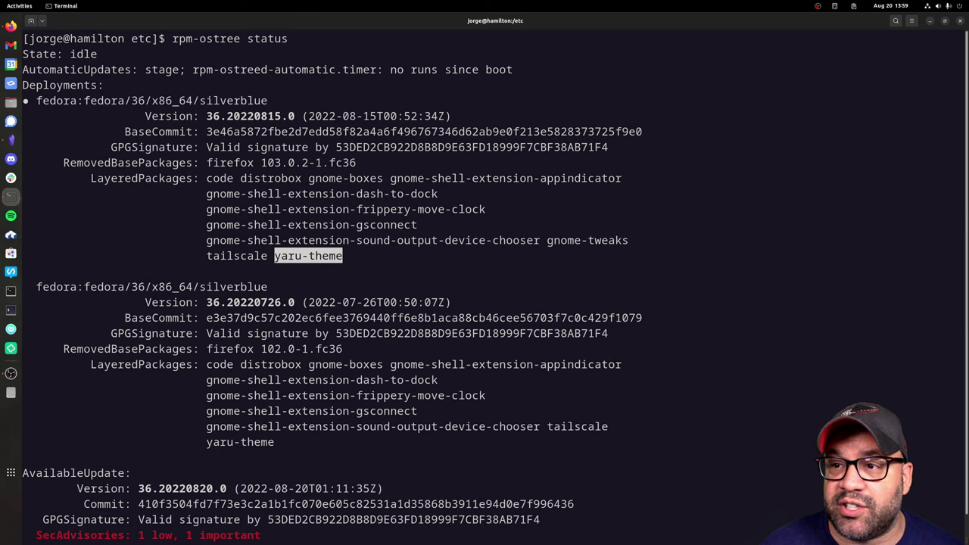
- Close the terminal, open a fresh one, and list the installed Flatpaks with flatpak list
left_click(960, 20)
key("ctrl+alt+t")
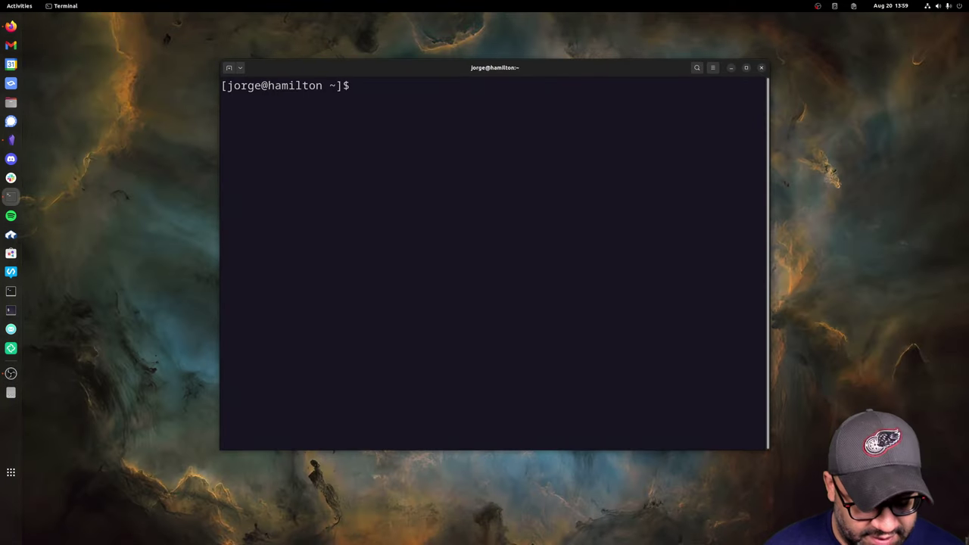
type("flat")
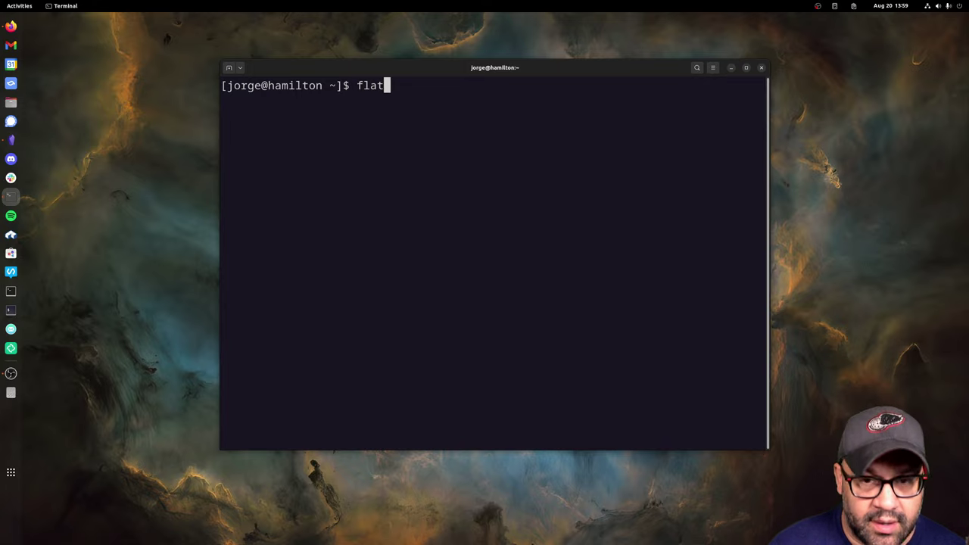
type("pak list")
key("Return")
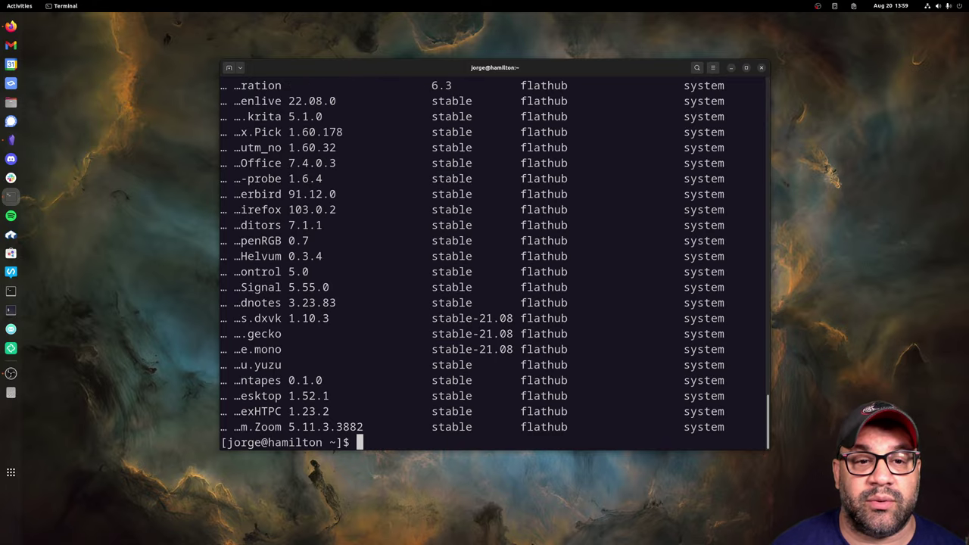
- Maximize and clear the terminal, rerun flatpak list to review full application names and IDs, and hide the window
key("super+Up")
type("clear")
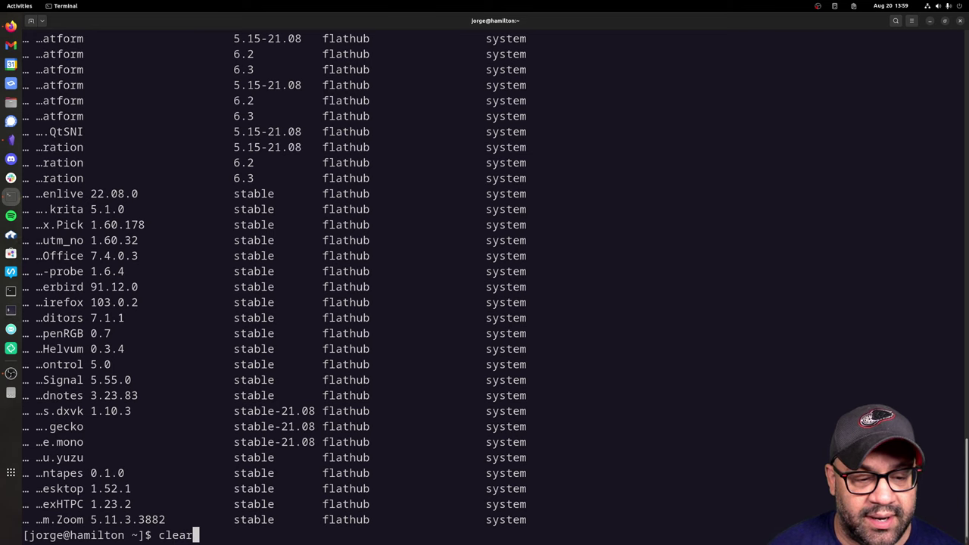
key("Return")
key("Up")
key("Up")
key("Return")
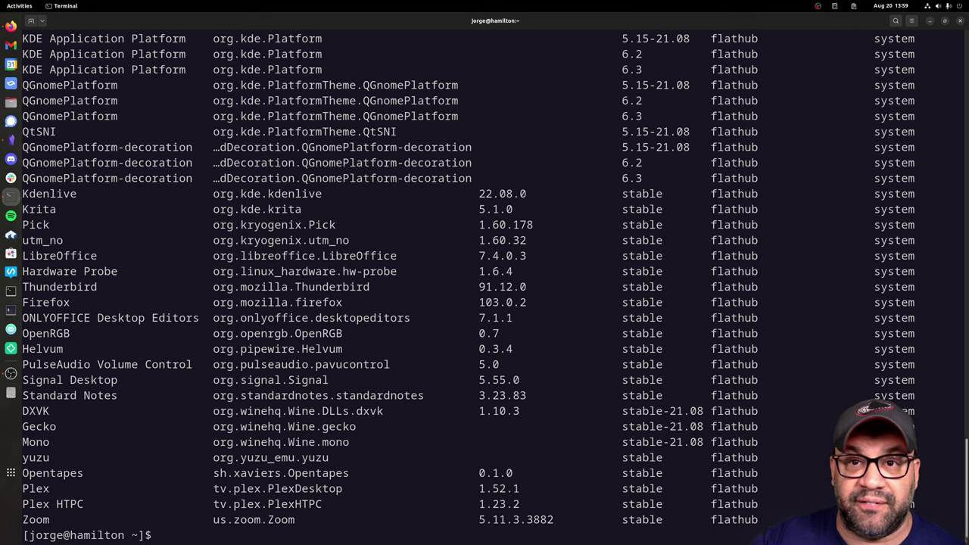
scroll(485, 280, "up", 12)
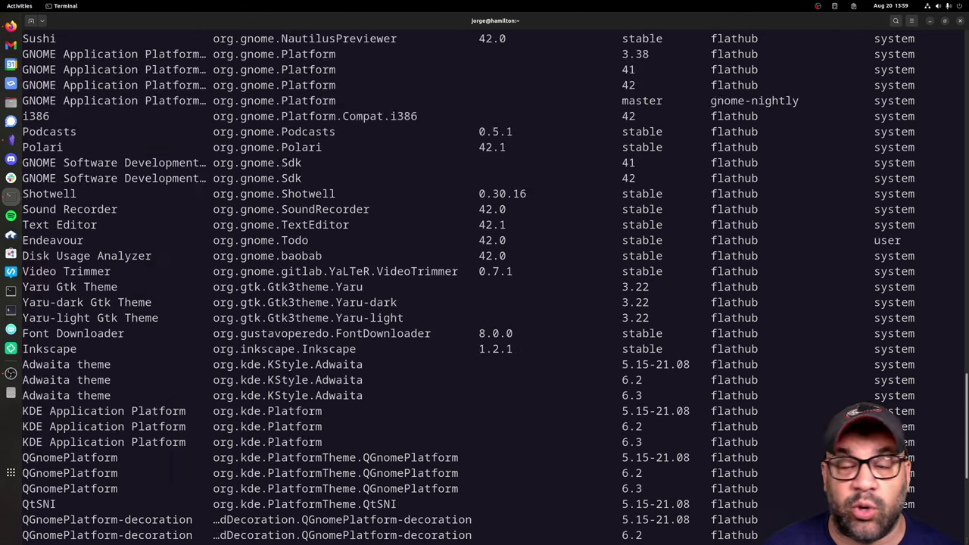
scroll(485, 280, "up", 18)
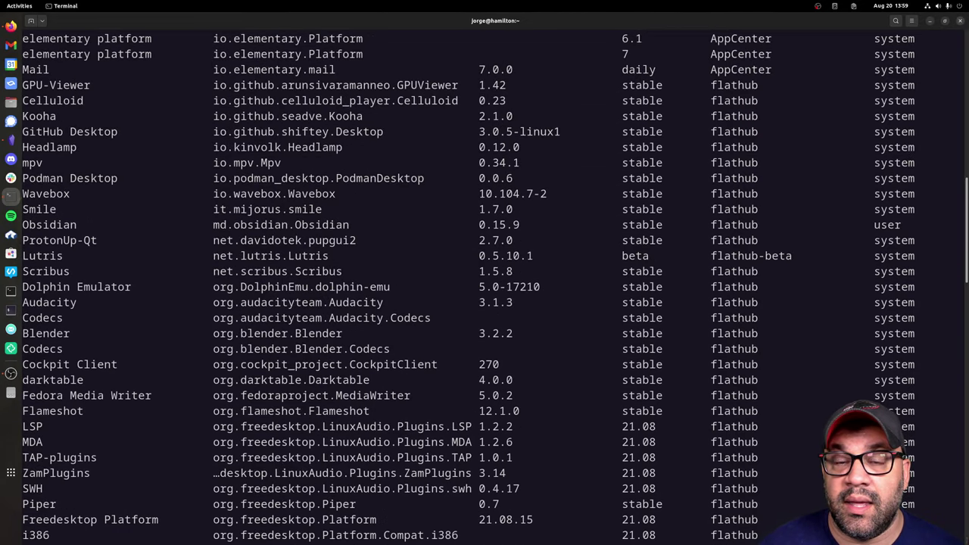
key("super+h")
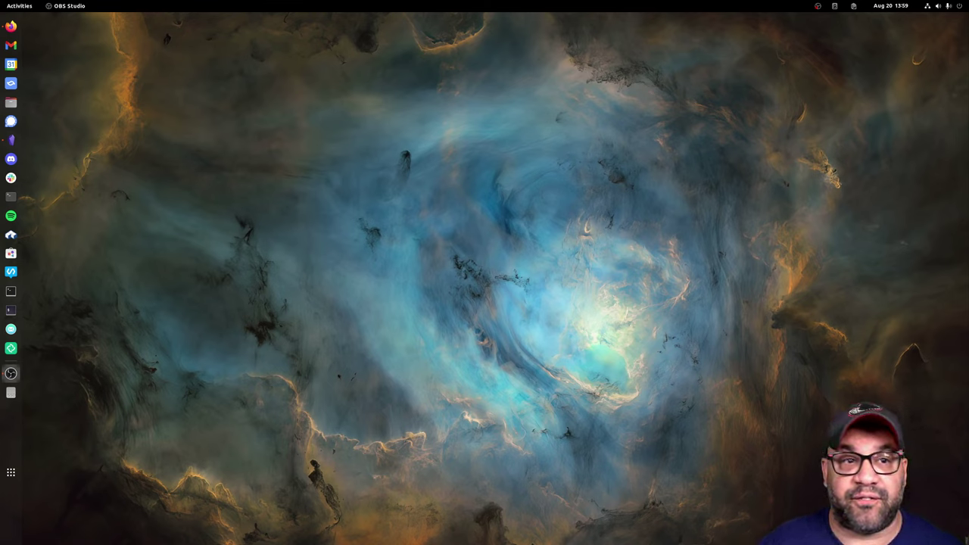
- Open a new Firefox window and load flathub.org
key("super+1")
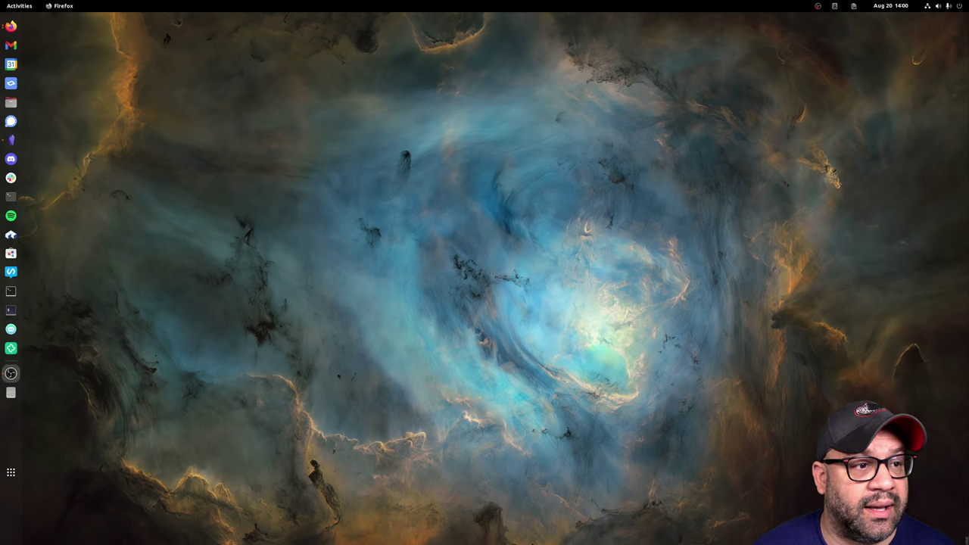
key("ctrl+l")
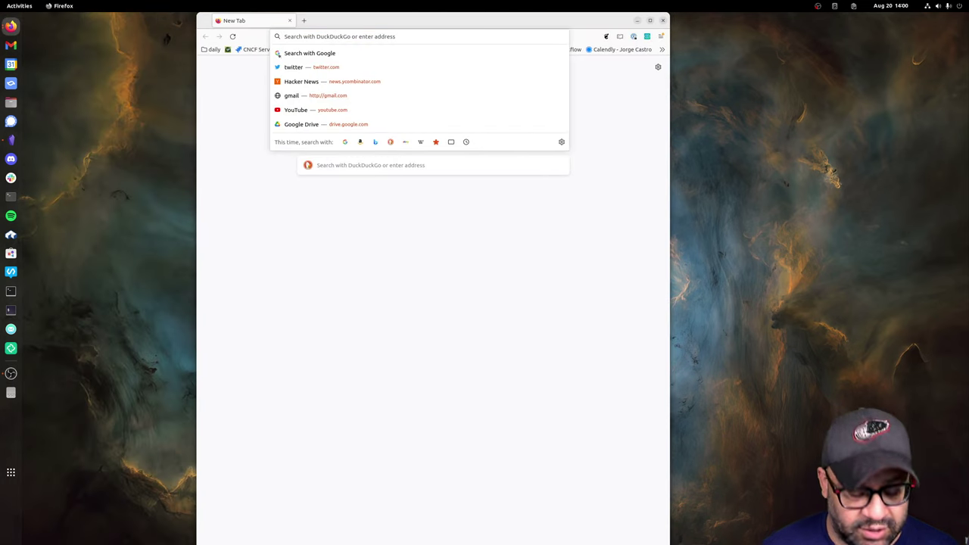
type("flathub.i")
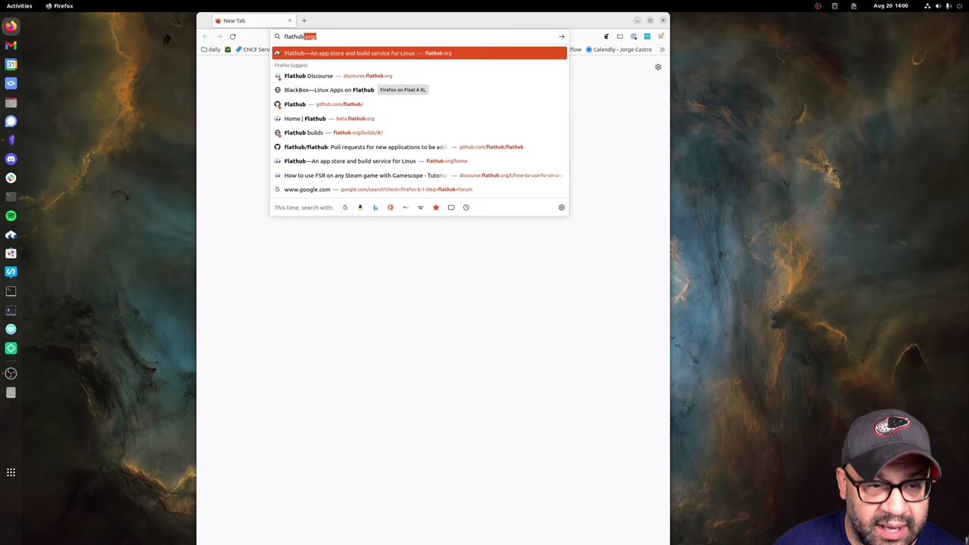
key("BackSpace")
type("org")
key("Return")
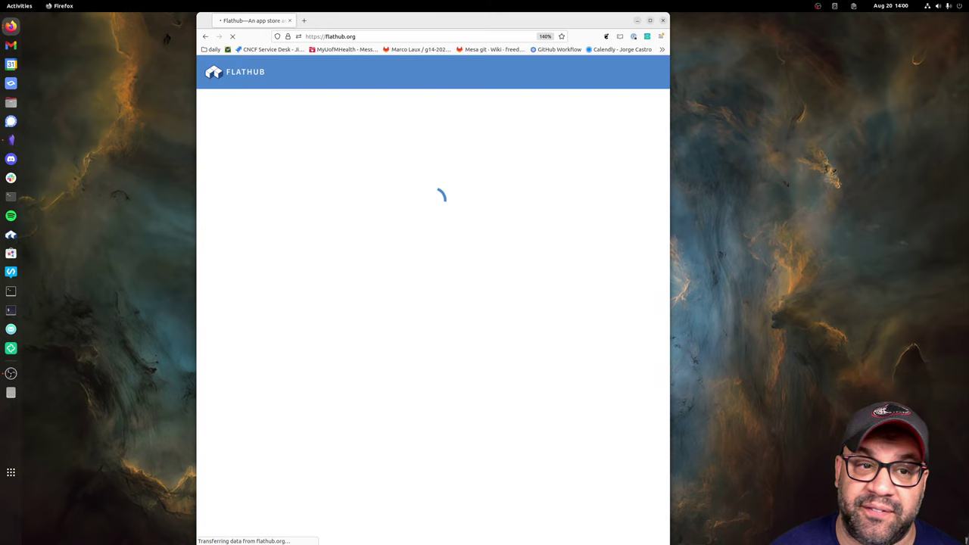
- Look over the Flathub home page and open its Quick setup page of supported distributions
scroll(432, 303, "down", 3)
scroll(433, 303, "up", 3)
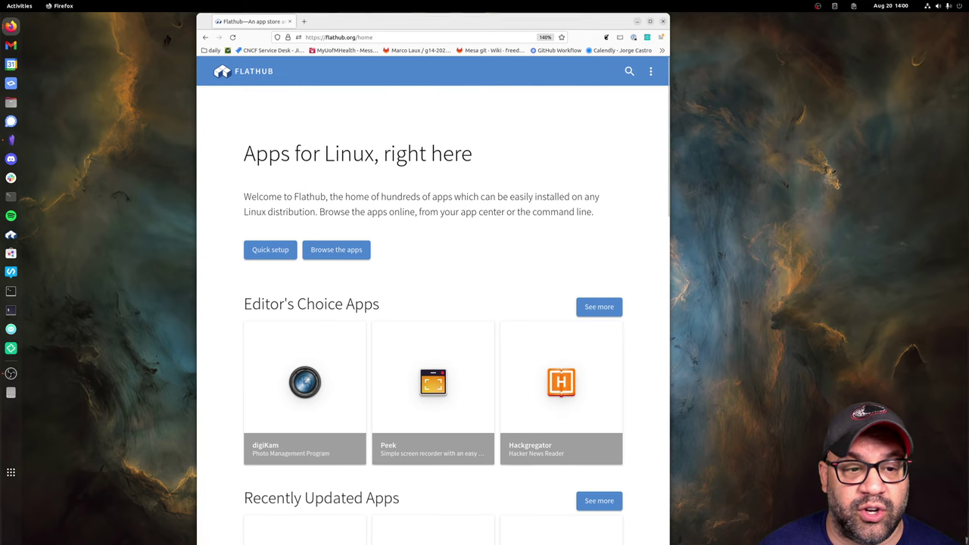
left_click(271, 248)
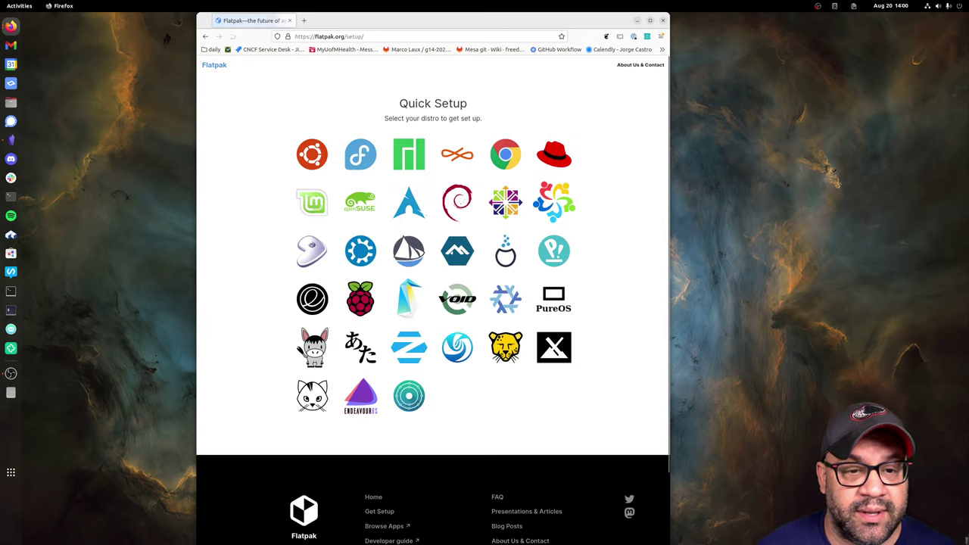
- Open Flatpak's quick setup instructions for Fedora, read how to enable Flathub, and hide the window
left_click(360, 154)
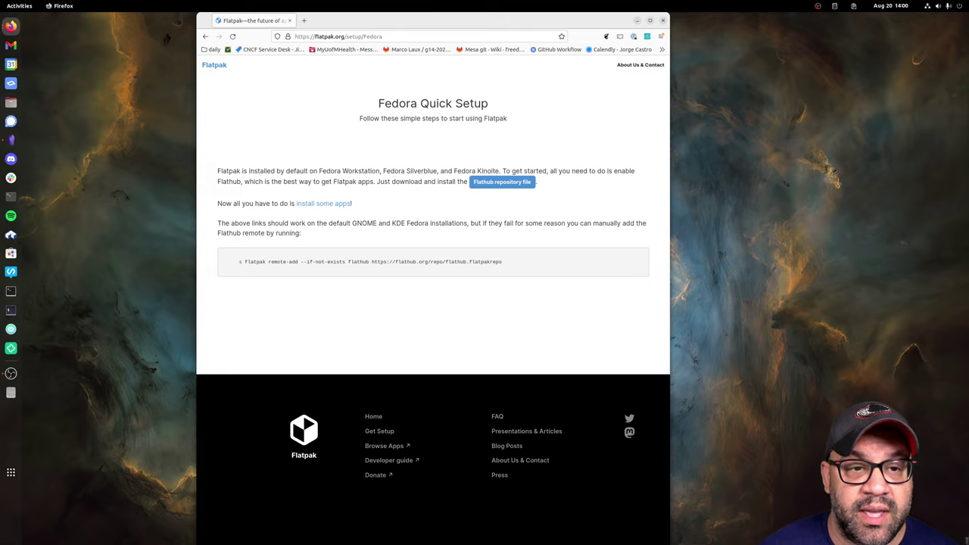
key("super+h")
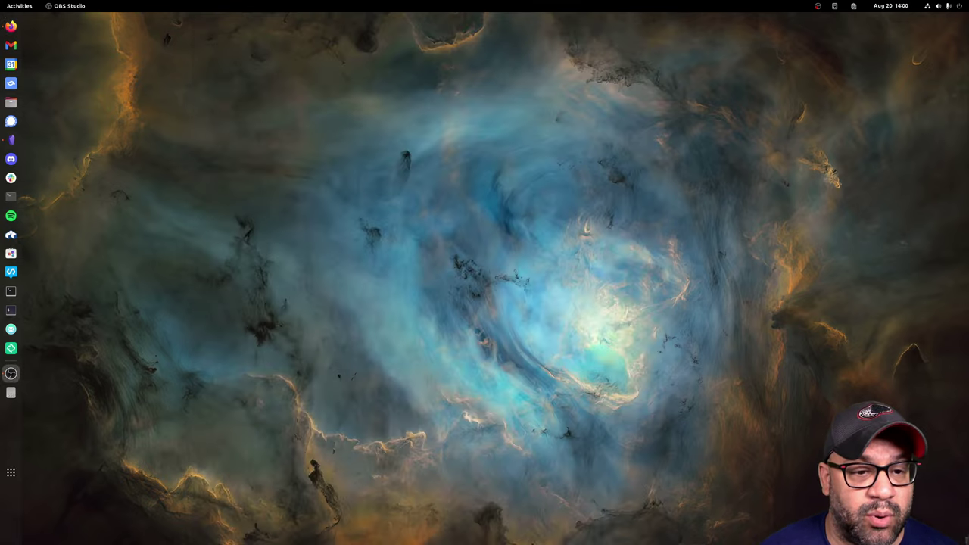
- Bring up the Firefox window with the castrojo/ublue repository, maximize it, and look over the file list and README
key("alt+Tab")
key("super+Up")
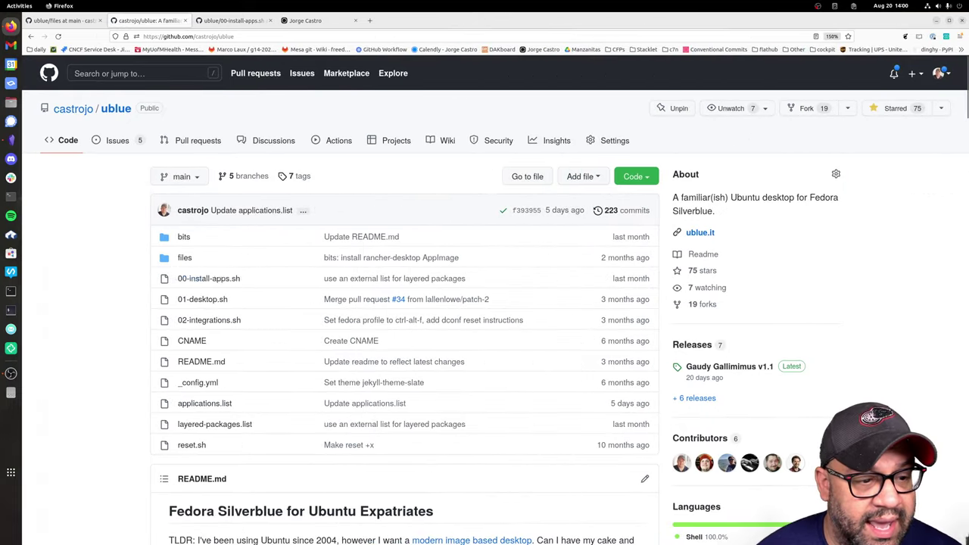
scroll(405, 303, "down", 10)
scroll(404, 303, "up", 2)
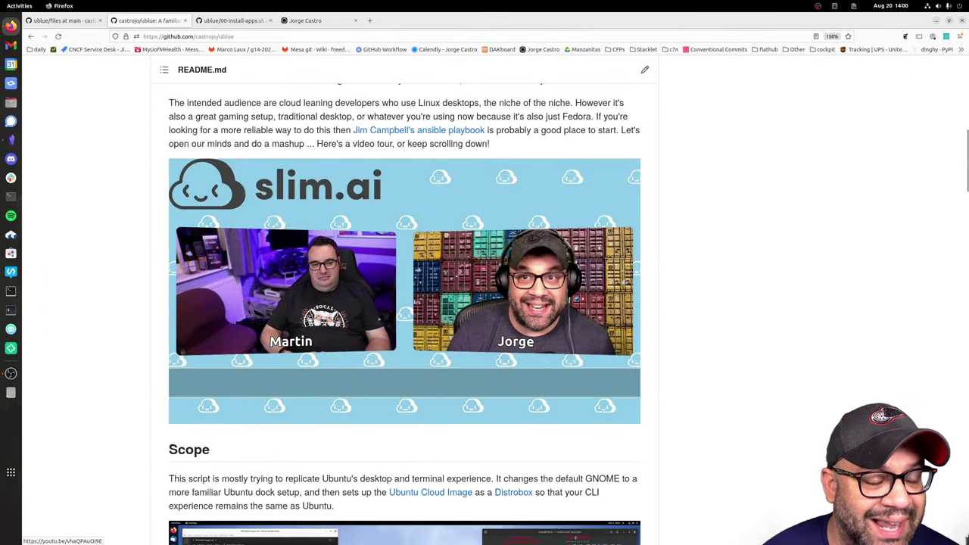
scroll(184, 257, "up", 10)
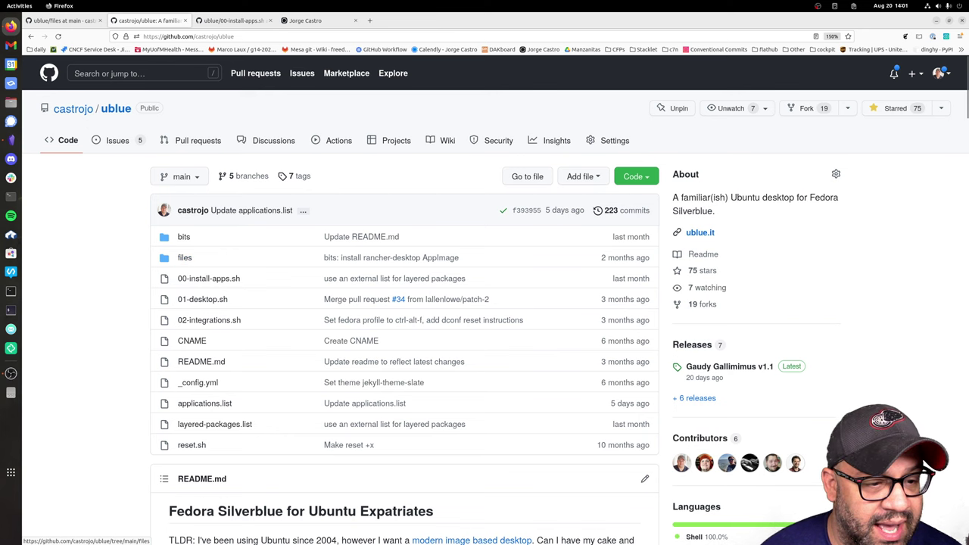
- Open 00-install-apps.sh and highlight the command rpm-ostree override remove firefox
left_click(209, 278)
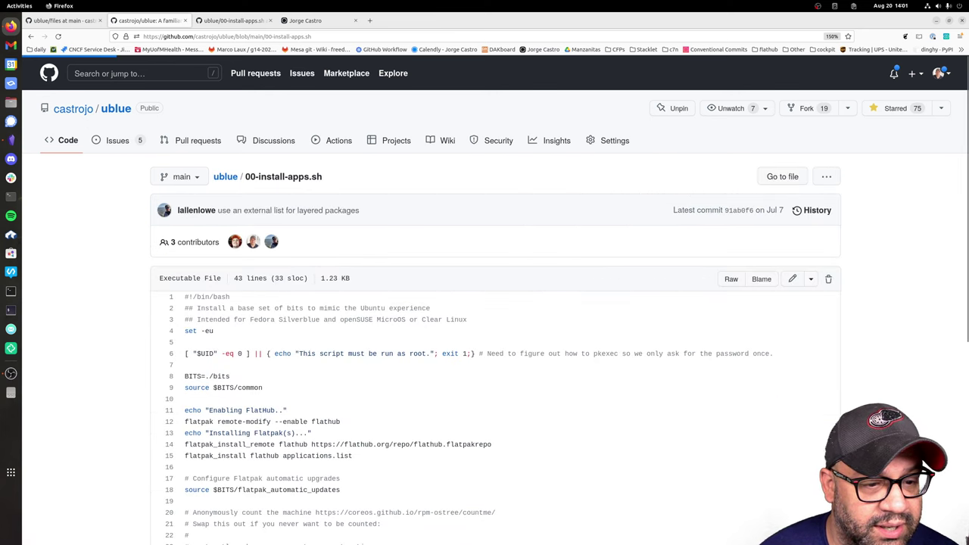
scroll(485, 303, "down", 5)
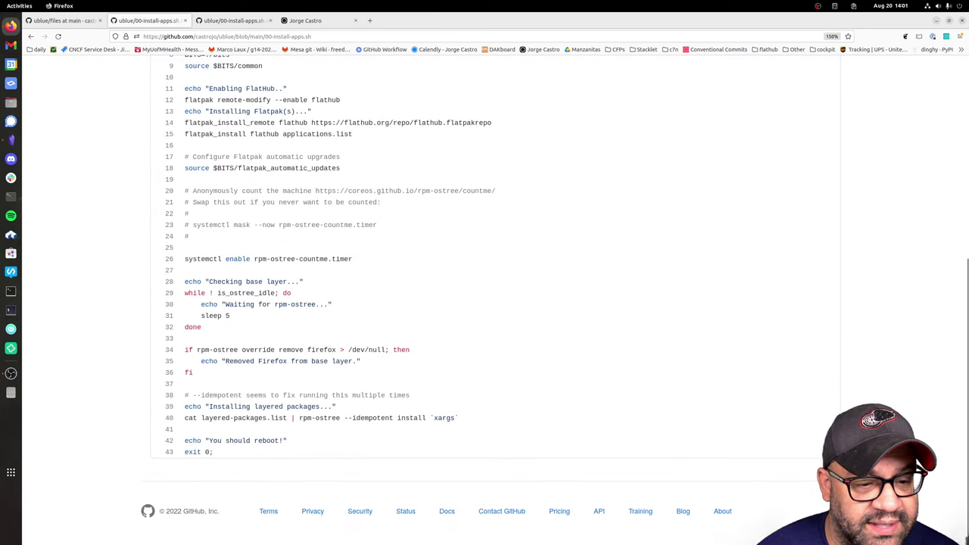
left_click_drag(197, 350, 337, 350)
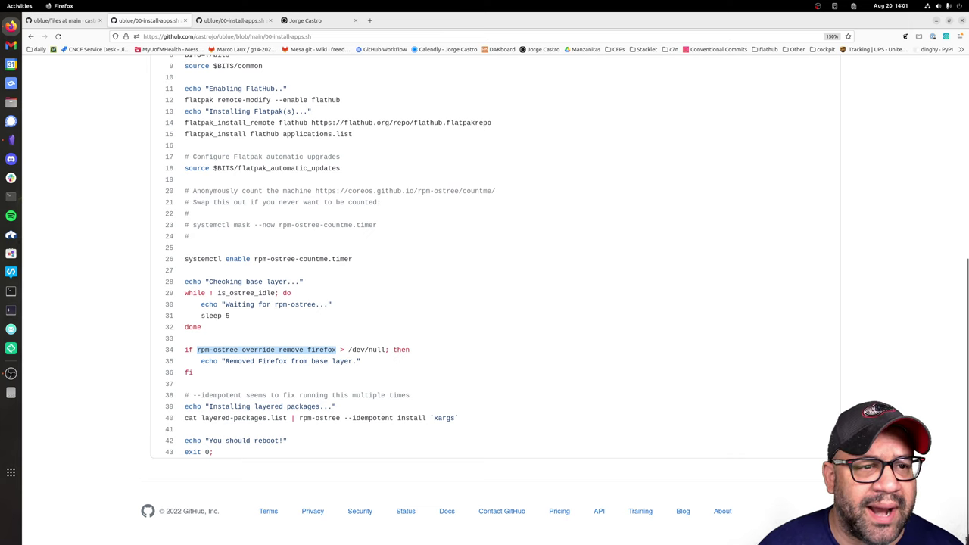
- Switch to the empty workspace, open a terminal, and change to the /etc/systemd/system directory
key("ctrl+alt+Left")
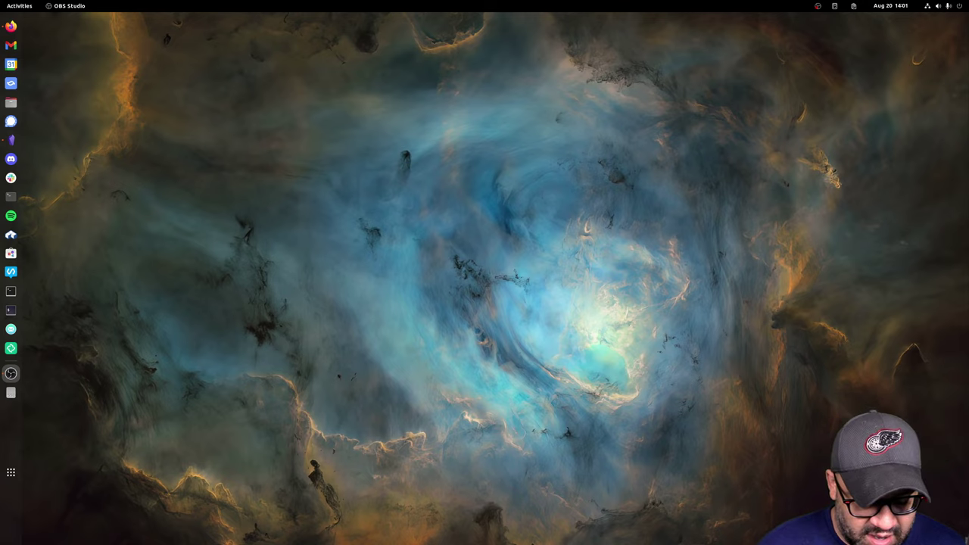
key("ctrl+alt+t")
type("cd ")
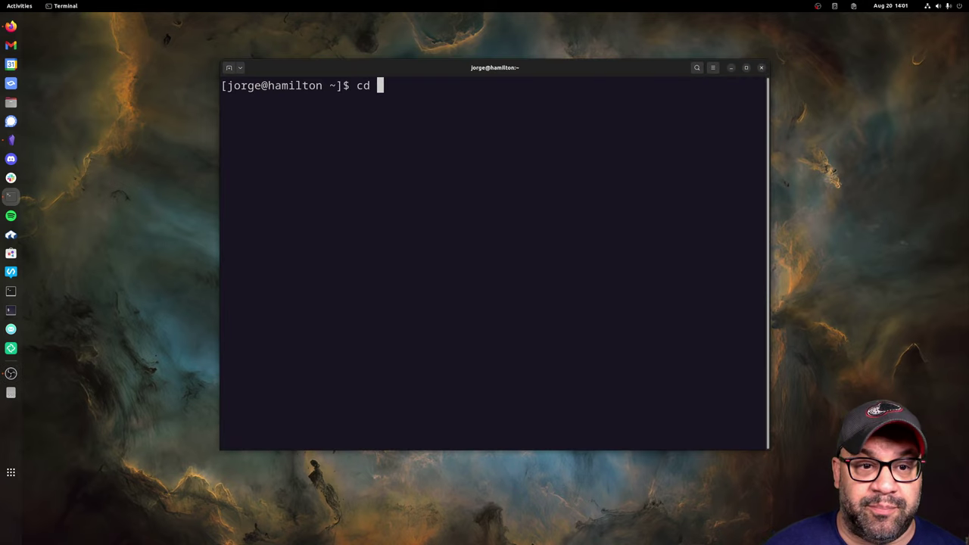
type("/etc/systemd/system")
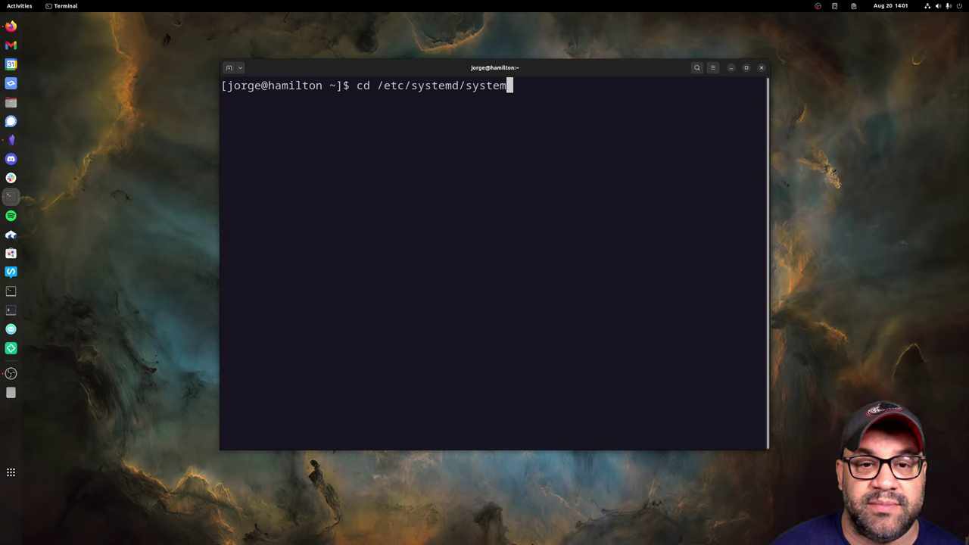
key("Return")
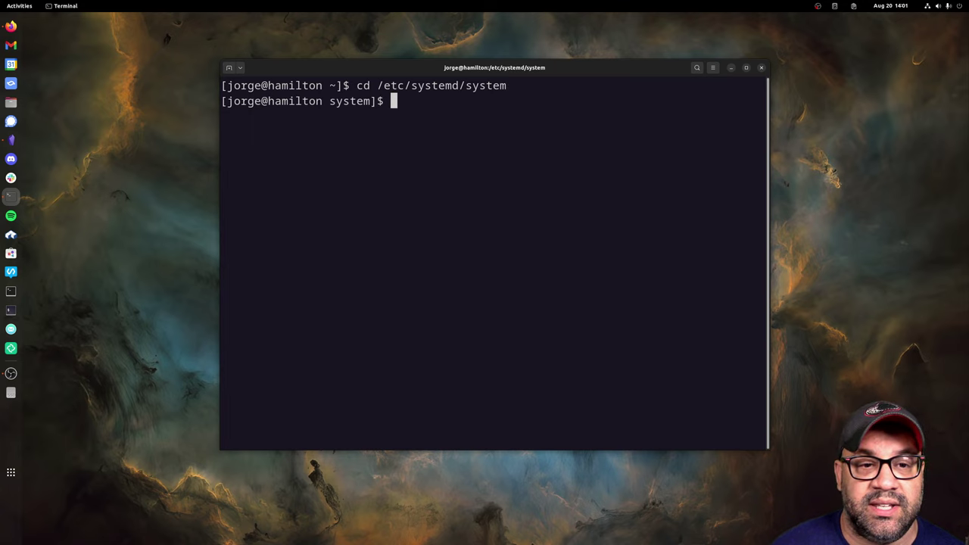
- Print the contents of flatpak-automatic.service with cat
type("cat fla")
key("Tab")
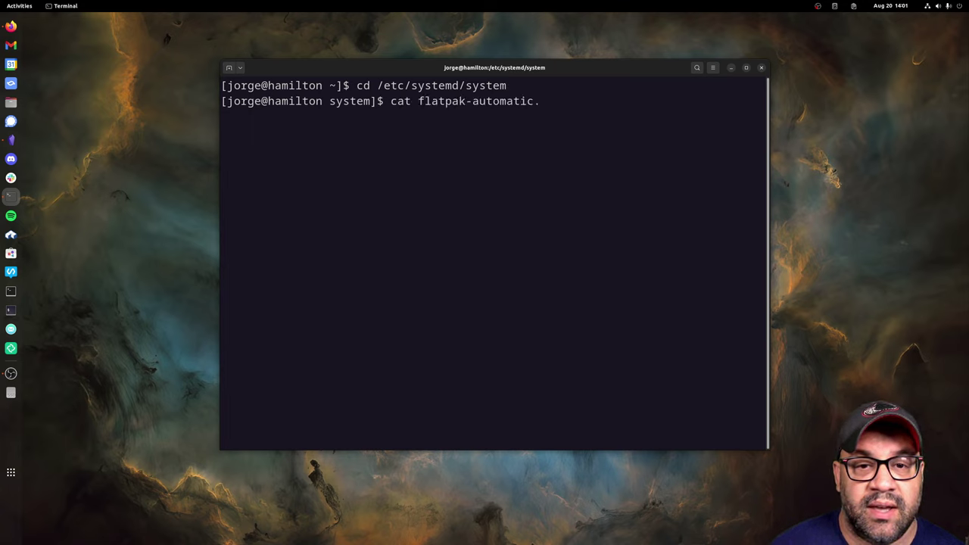
type("s")
key("Tab")
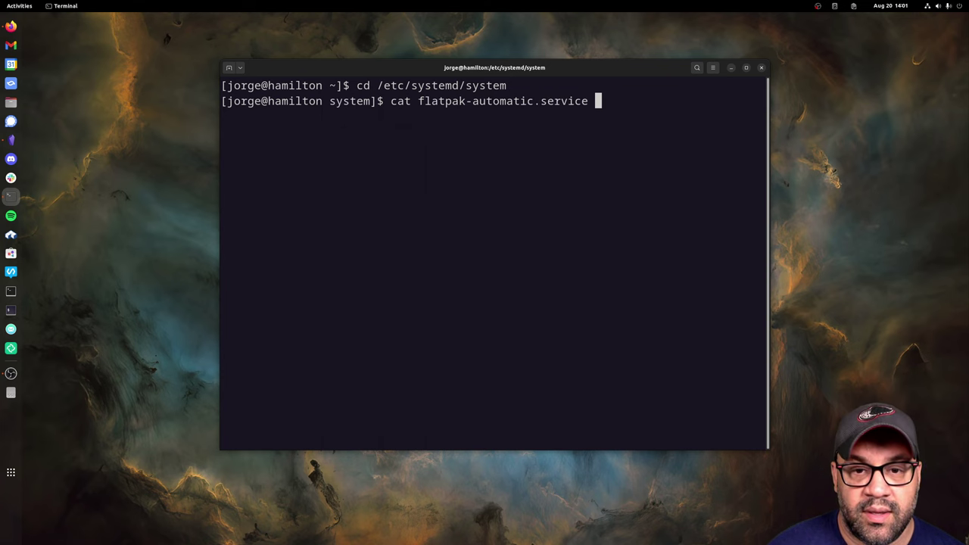
key("Return")
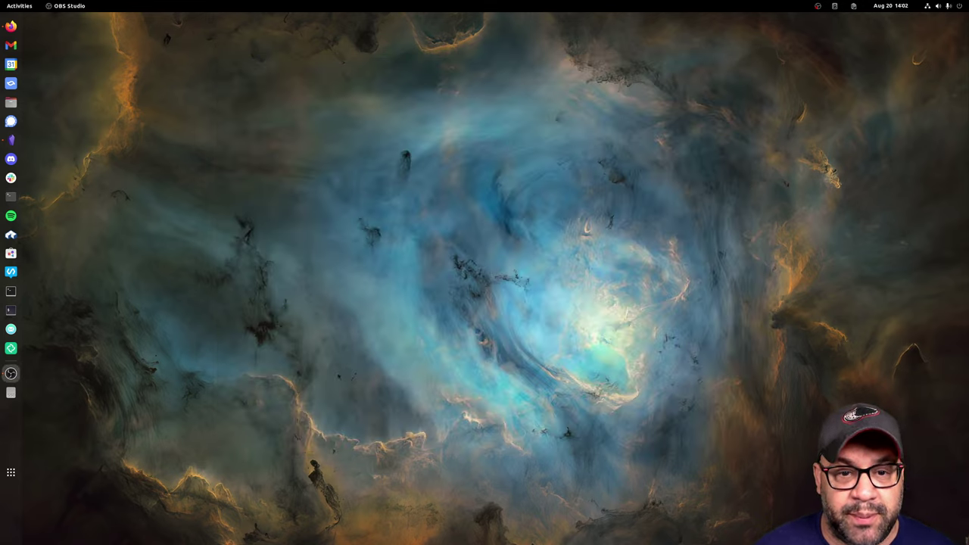
- Search the applications for "extens" and launch Extension Manager to view the installed GNOME extensions
key("super")
type("extens")
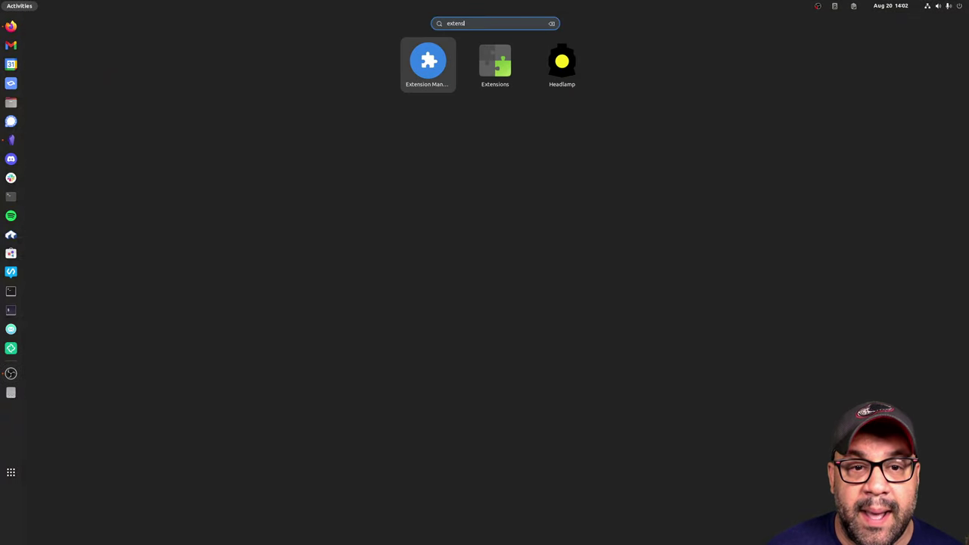
key("Return")
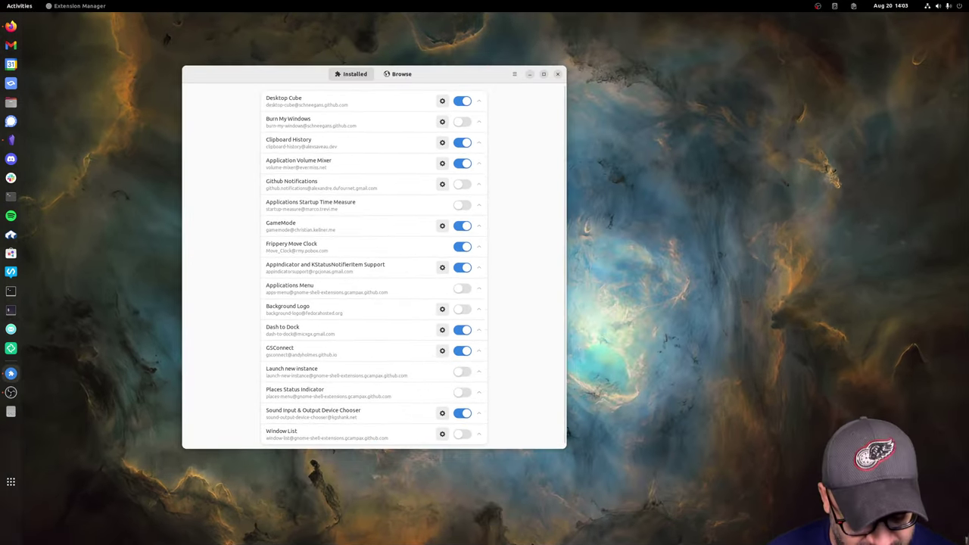
- Search the applications for "exte", compare Extension Manager with Extensions, and return to Extension Manager
key("super")
type("e")
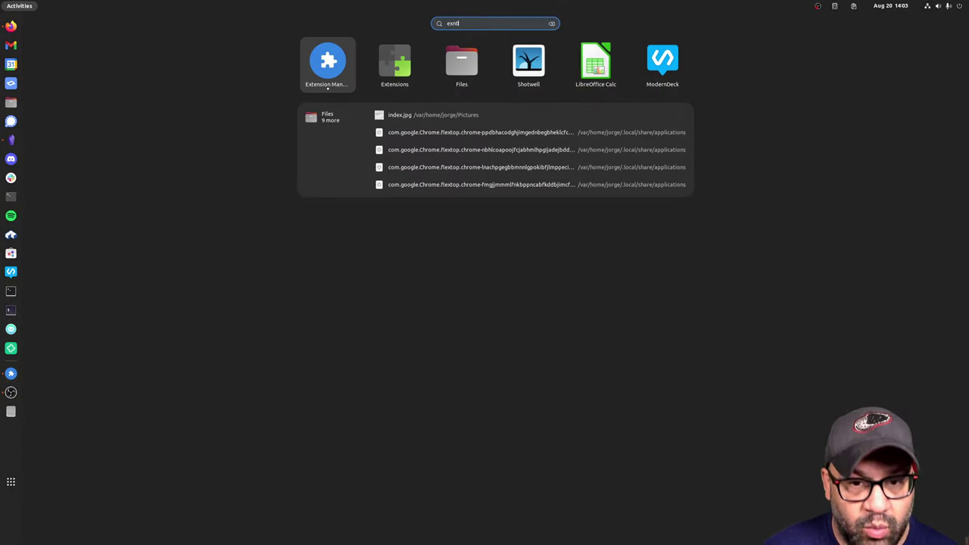
type("nte")
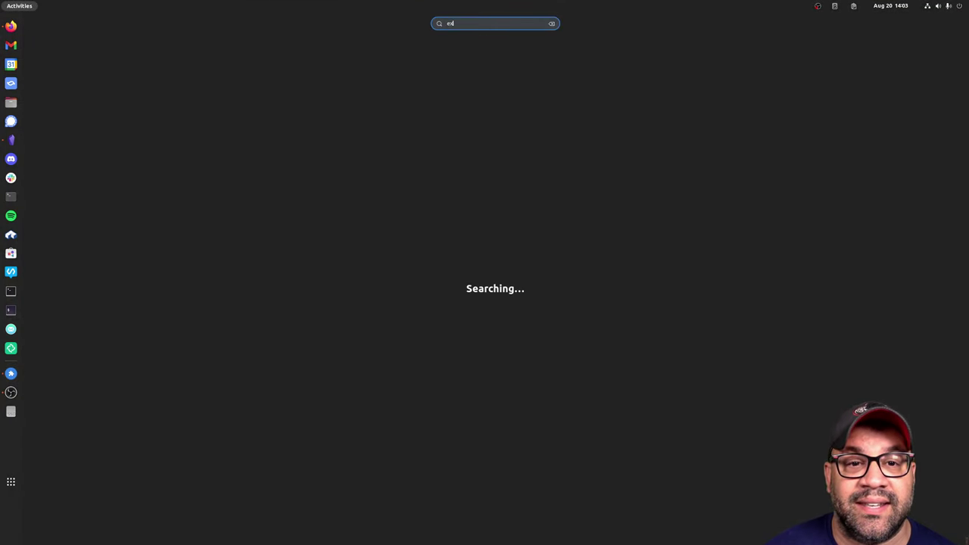
type("te")
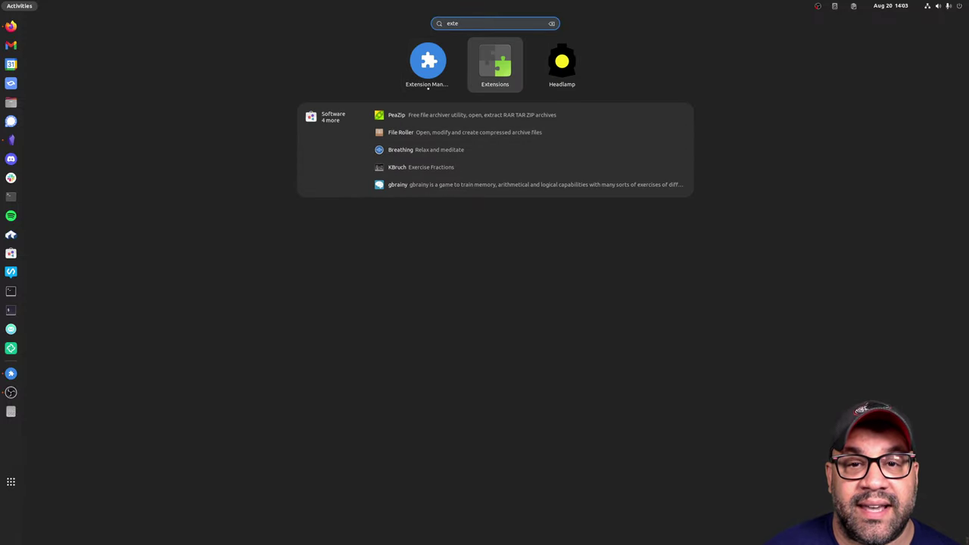
key("Left")
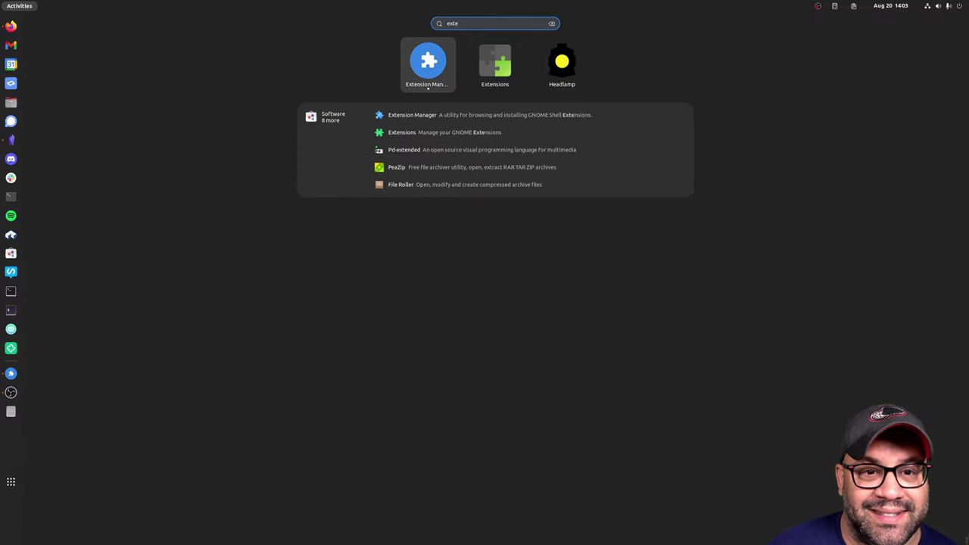
key("Return")
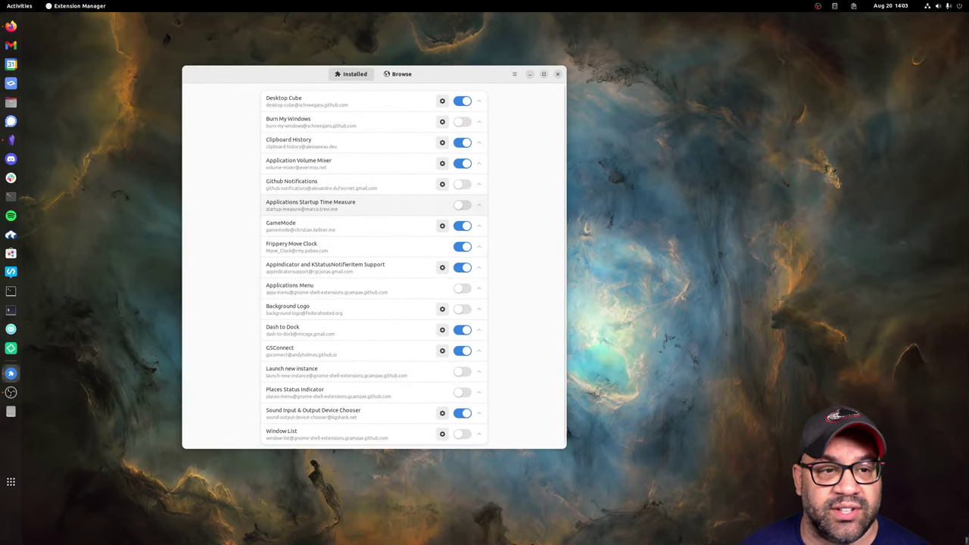
- Show the desktop cube effect by switching to the neighbouring workspace and back, and quit Extension Manager
key("ctrl+alt+Right")
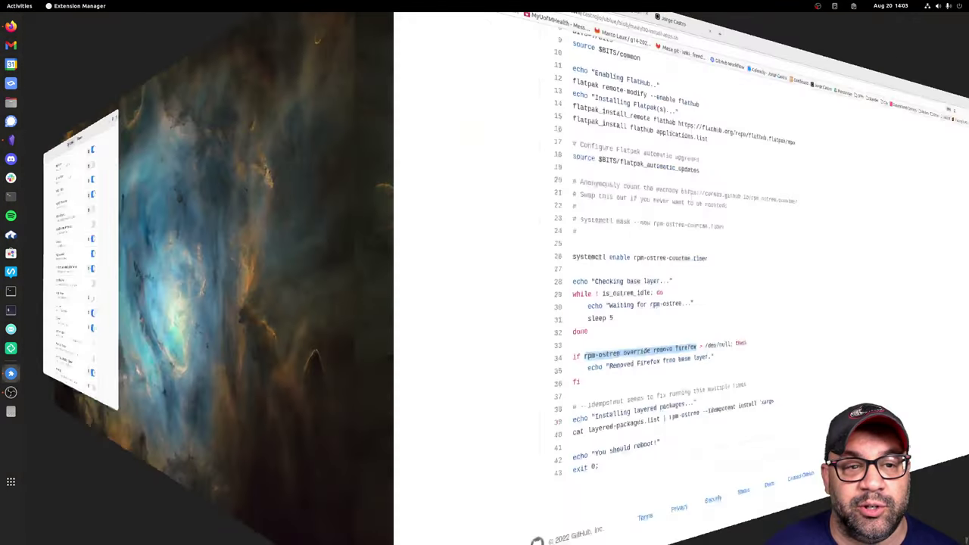
key("ctrl+alt+Left")
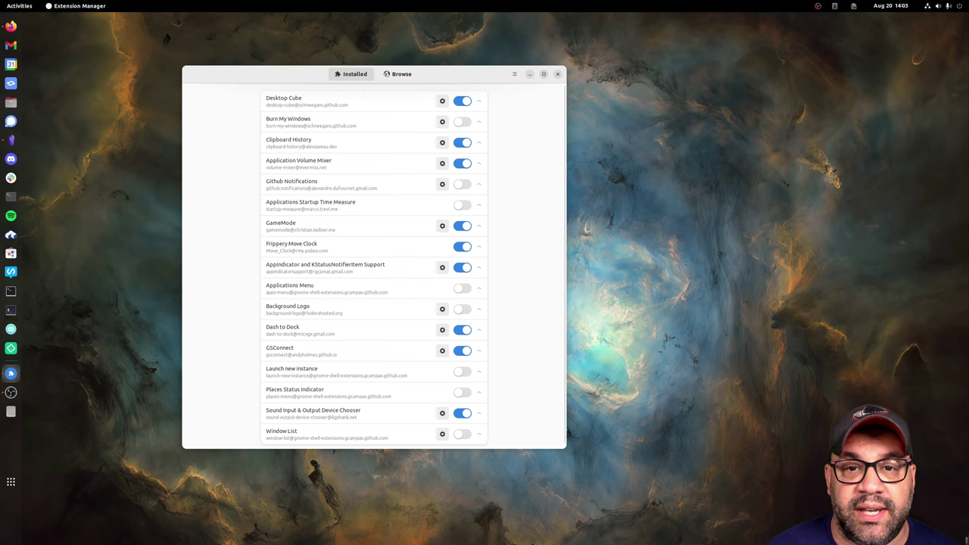
key("ctrl+q")
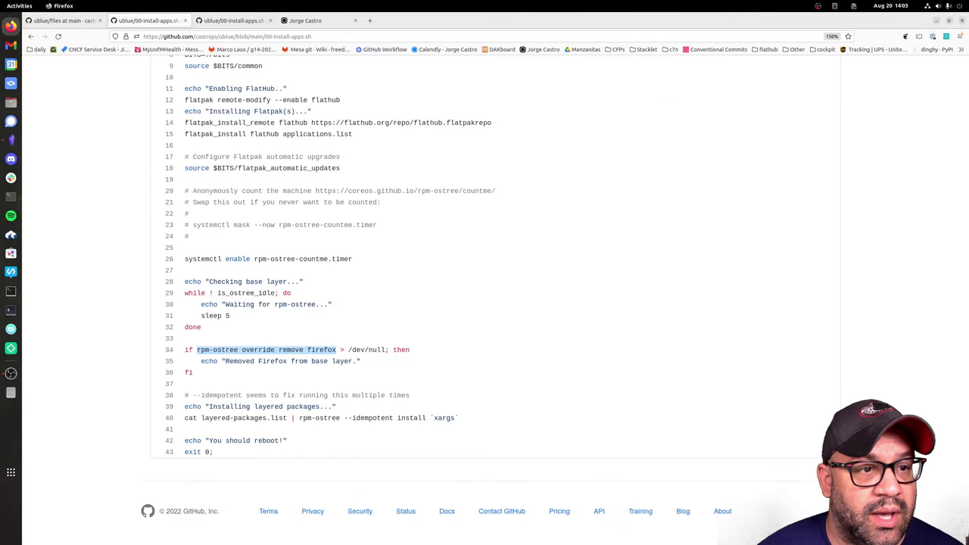
- Return from the install script to the ublue repository's file list and open 02-integrations.sh
scroll(485, 341, "up", 5)
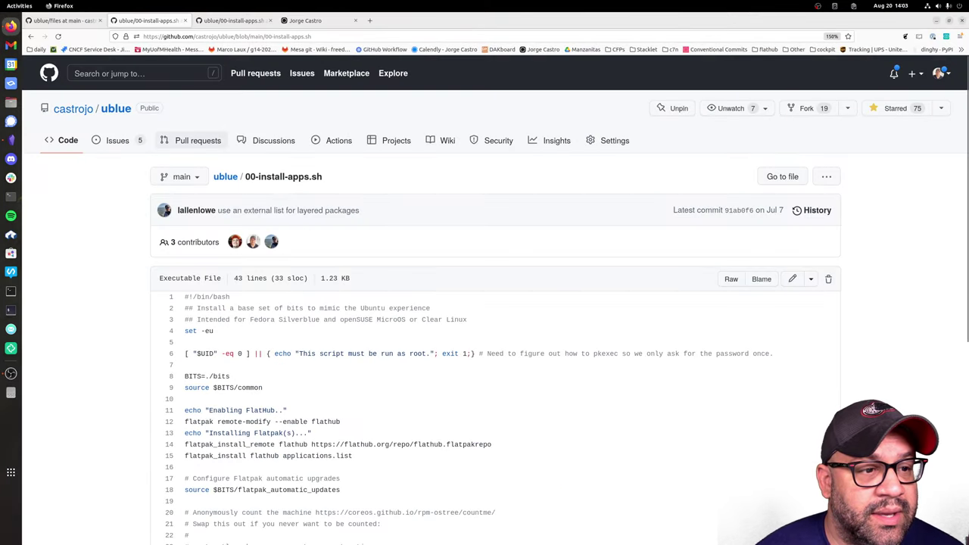
left_click(68, 141)
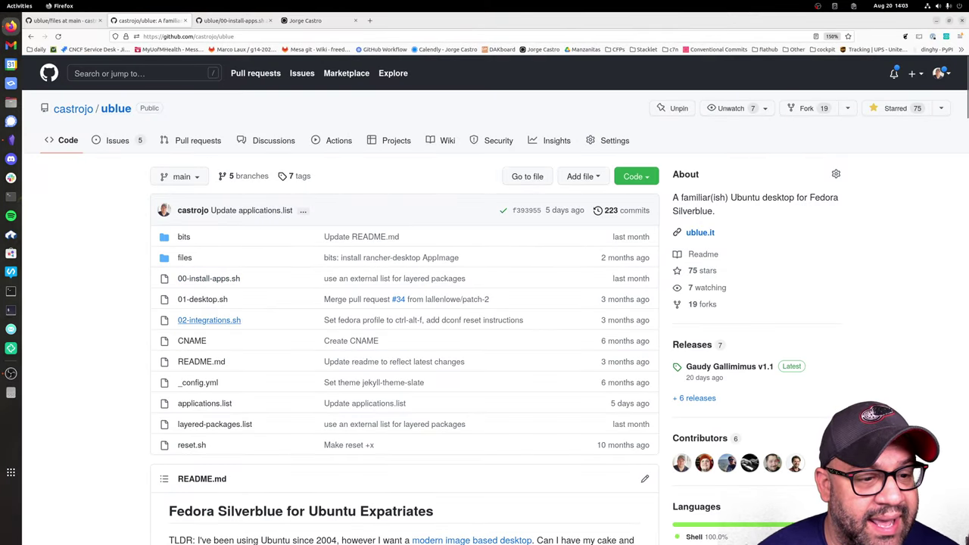
left_click(209, 320)
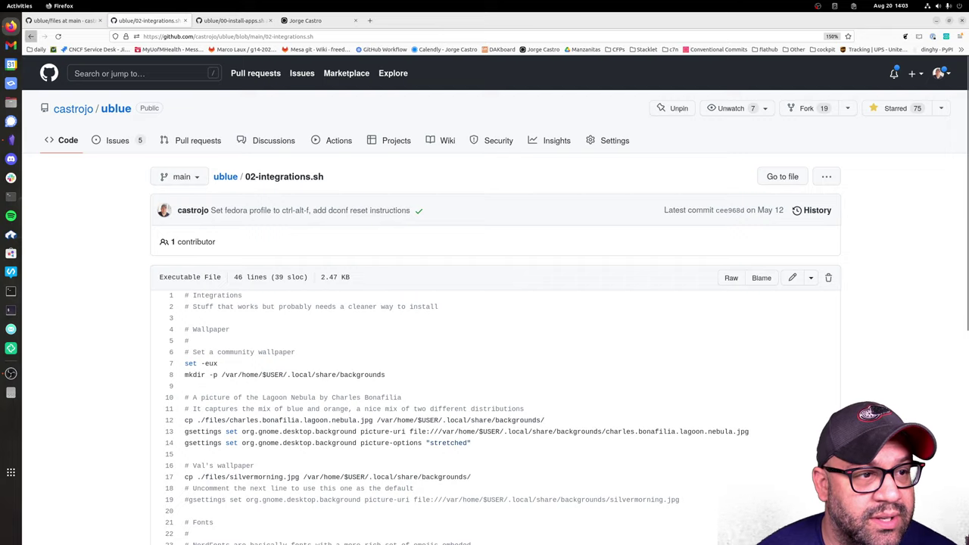
- Go back to the file list, open 01-desktop.sh, and look through its dconf keybinding and desktop settings
left_click(31, 35)
left_click(202, 299)
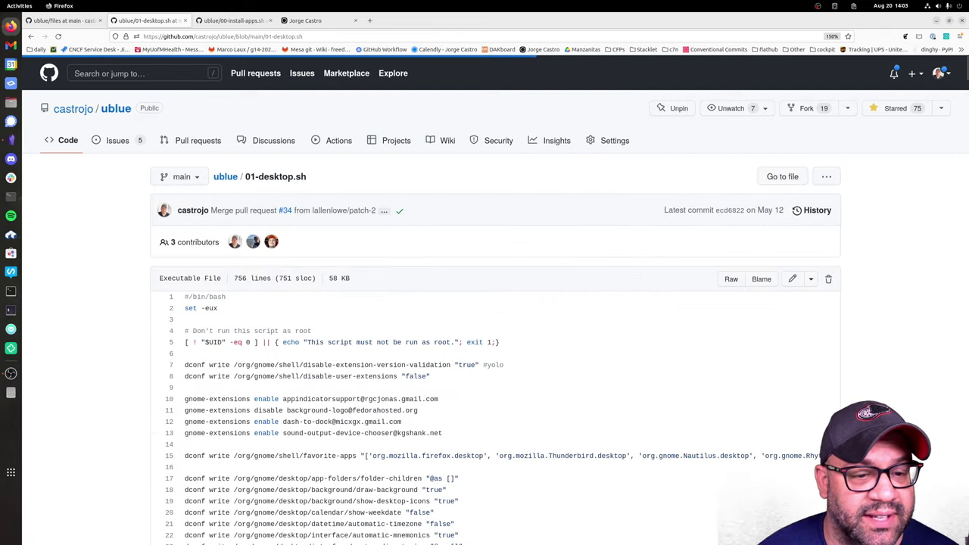
scroll(485, 302, "down", 10)
scroll(484, 302, "down", 20)
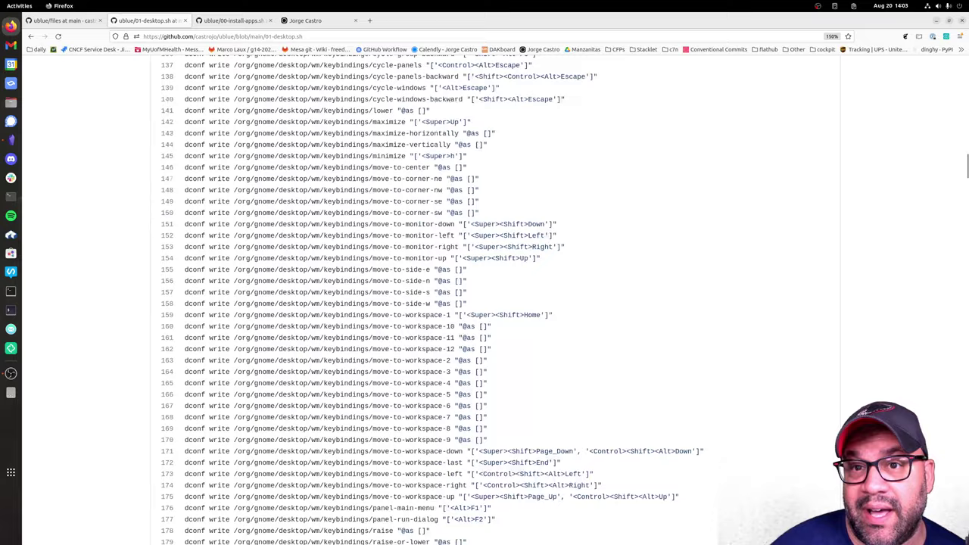
scroll(484, 303, "down", 20)
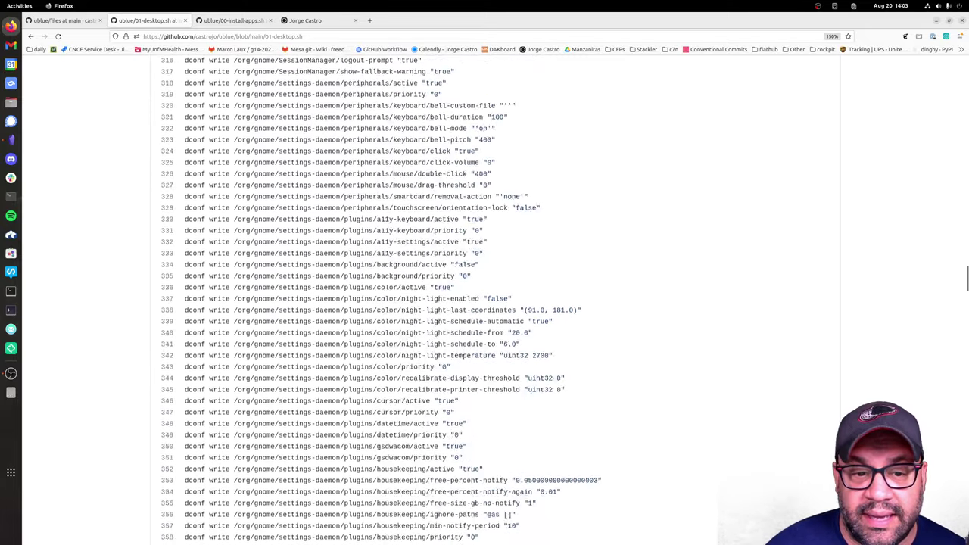
scroll(484, 303, "down", 20)
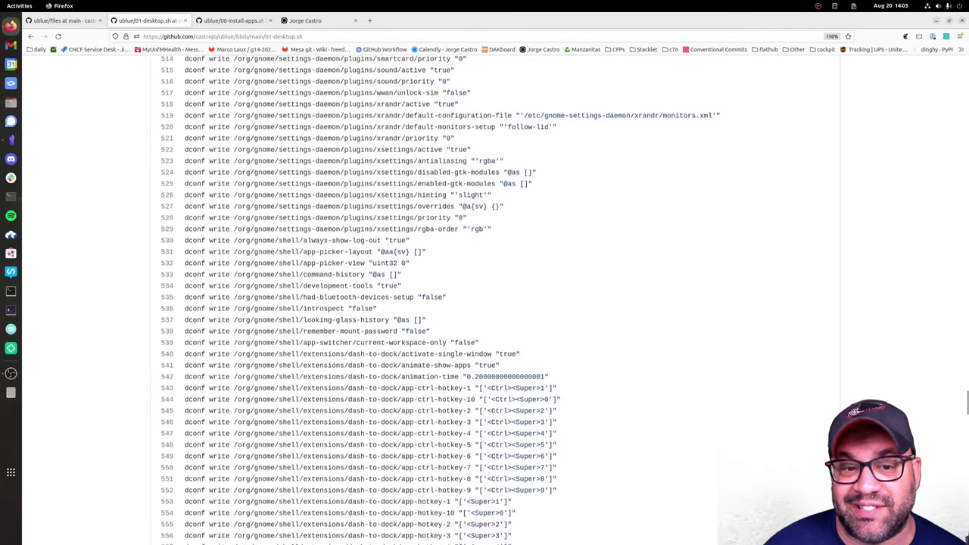
- On an empty workspace, open a new Firefox window and search the web for "flatline linux flathub"
key("super+Page_Down")
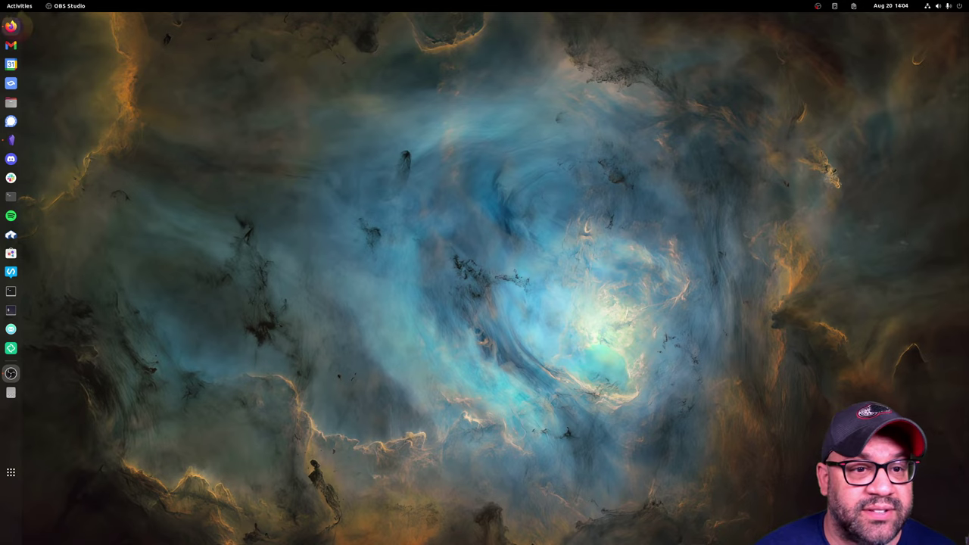
left_click(11, 26)
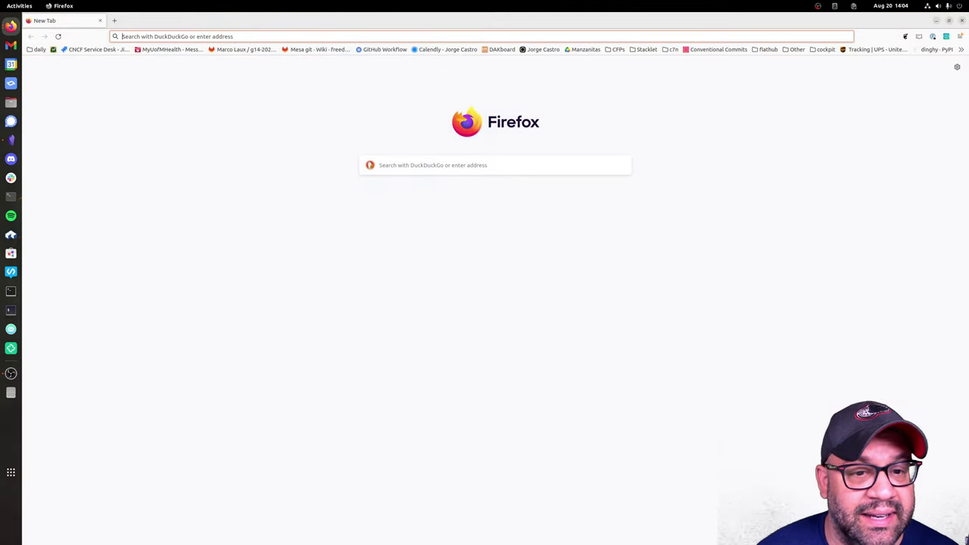
type("flatline ")
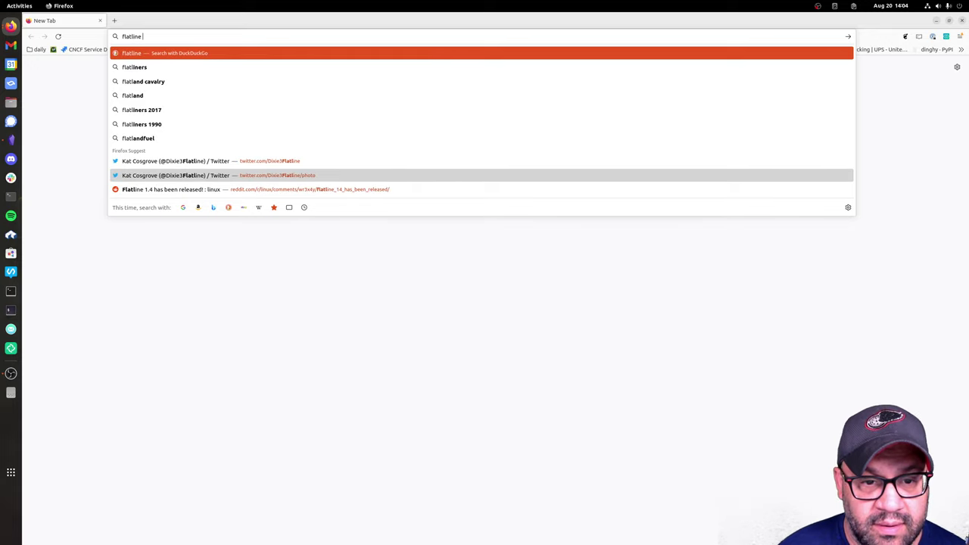
type("linux blathub")
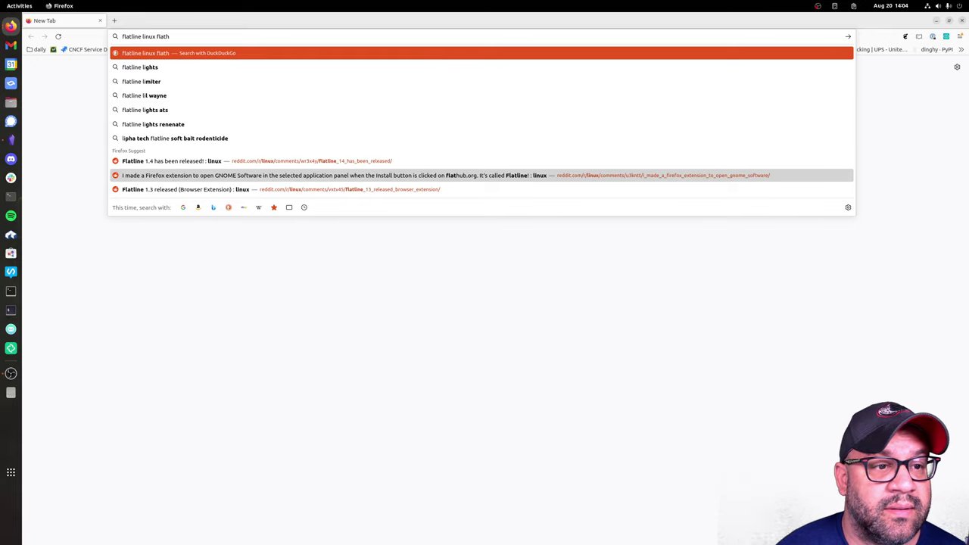
key("Return")
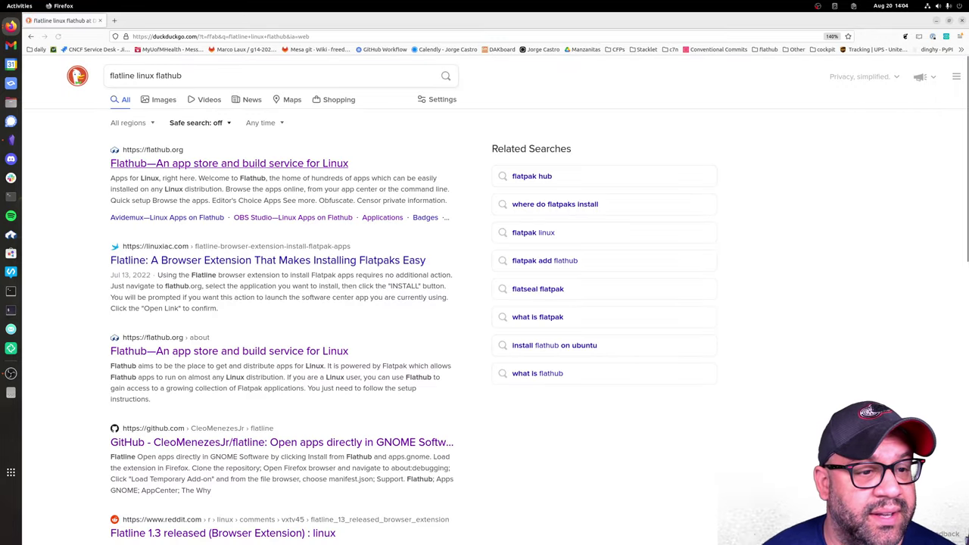
- View the linuxiac article on Flatline, return to the search results, and open Flatline's GitHub repository
left_click(265, 259)
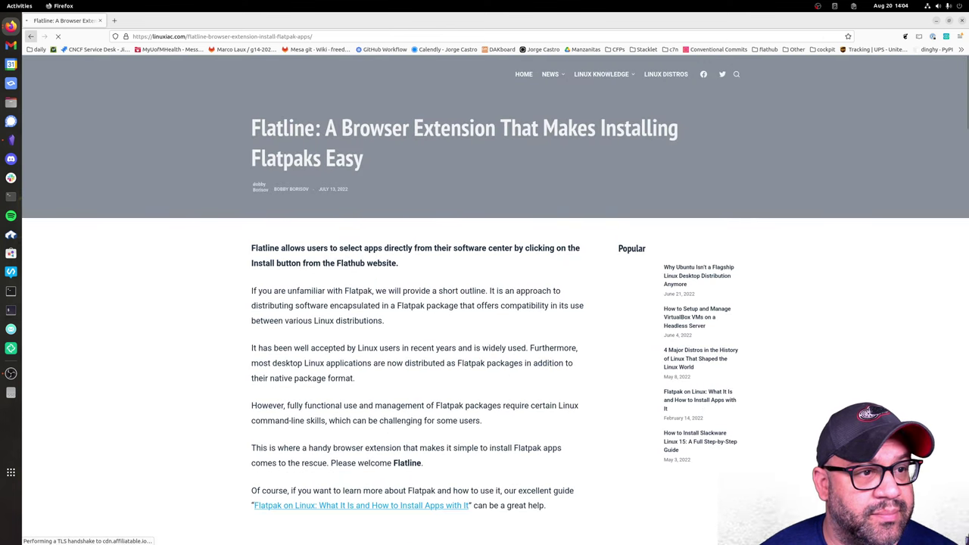
key("alt+Left")
scroll(484, 303, "down", 5)
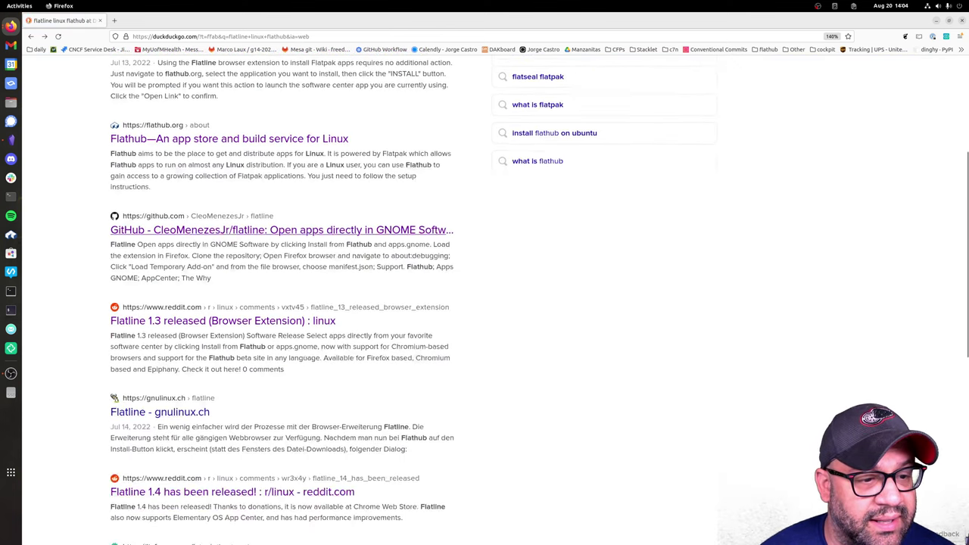
left_click(280, 197)
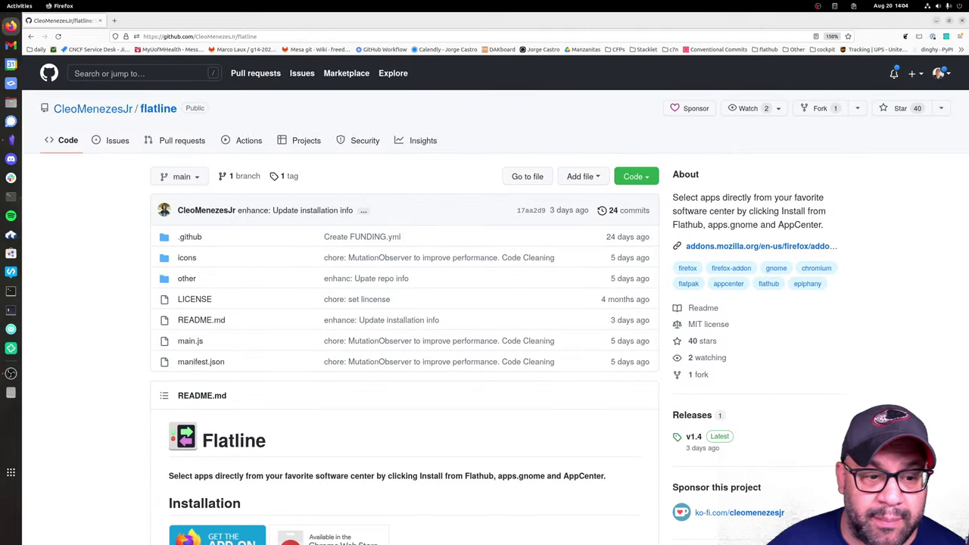
- Look through the Flatline README's installation, support and requirements sections, and hide the browser window
scroll(408, 302, "down", 5)
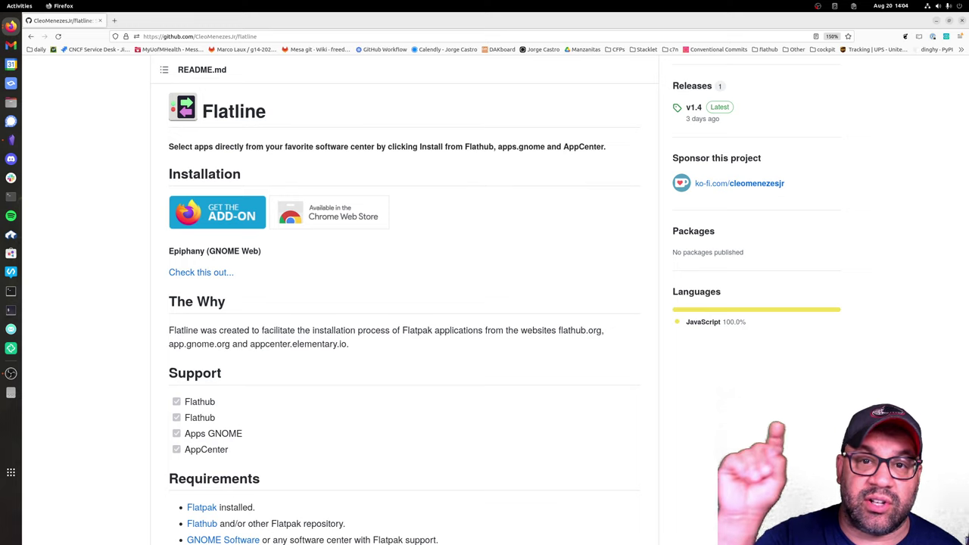
scroll(409, 303, "down", 6)
scroll(409, 302, "up", 10)
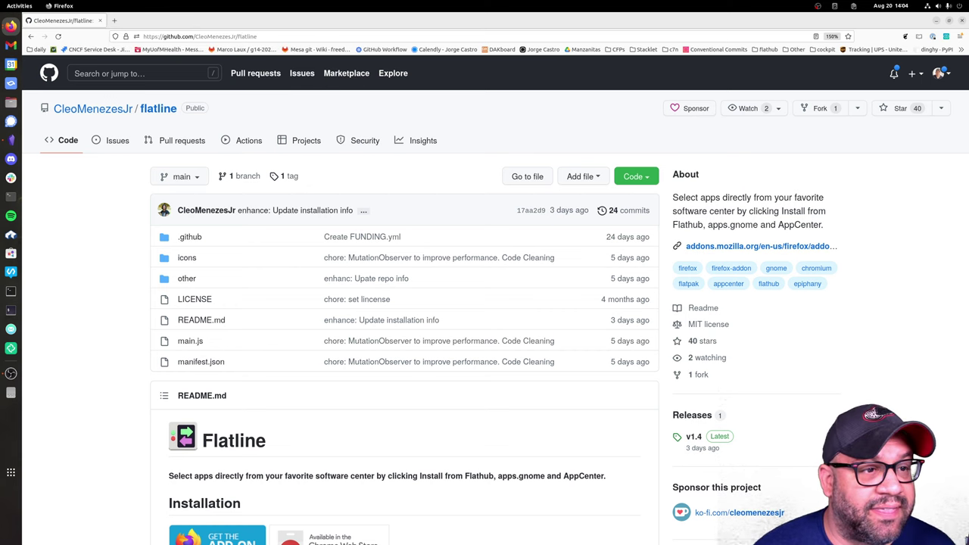
key("super+h")
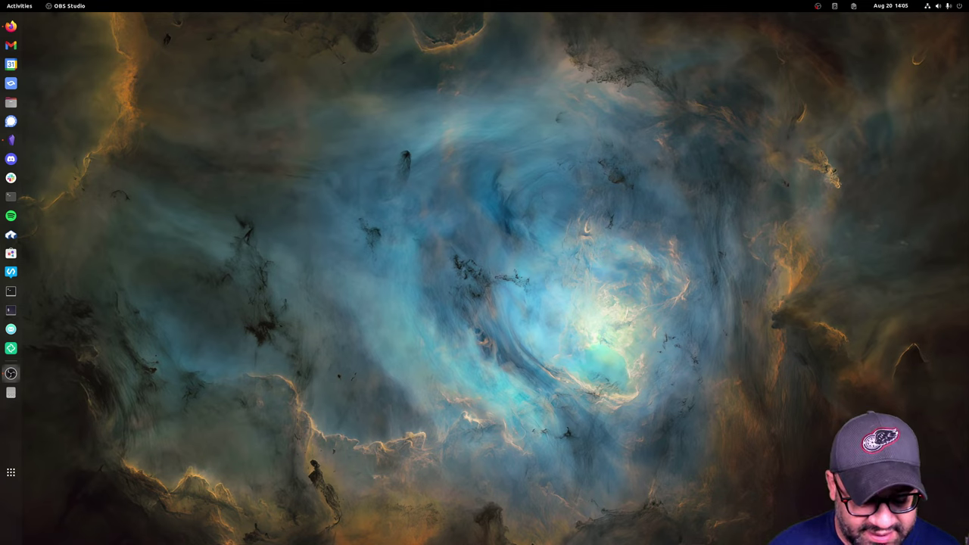
- Open an Ubuntu container terminal and run "sudo apt install gedit"
key("ctrl+alt+t")
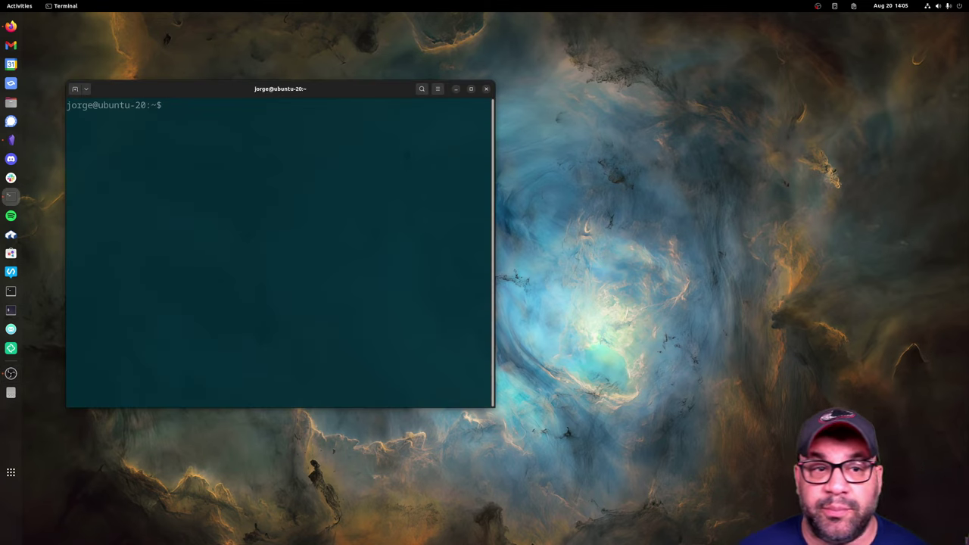
type("sud")
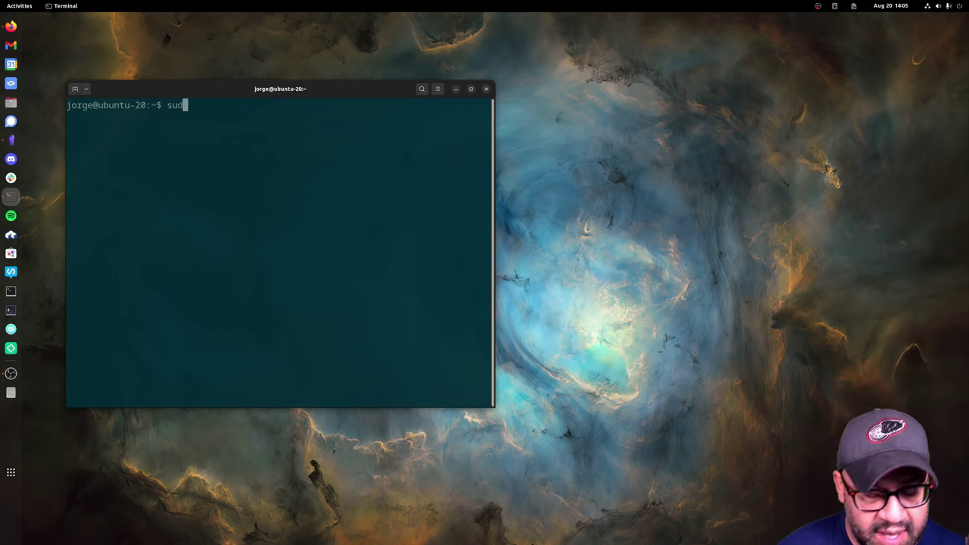
type("o apt install gedit")
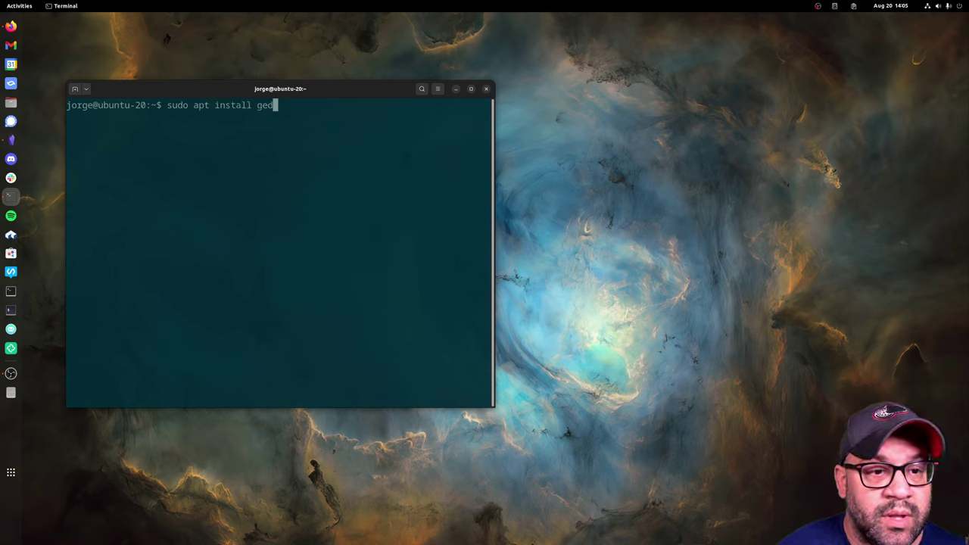
key("Return")
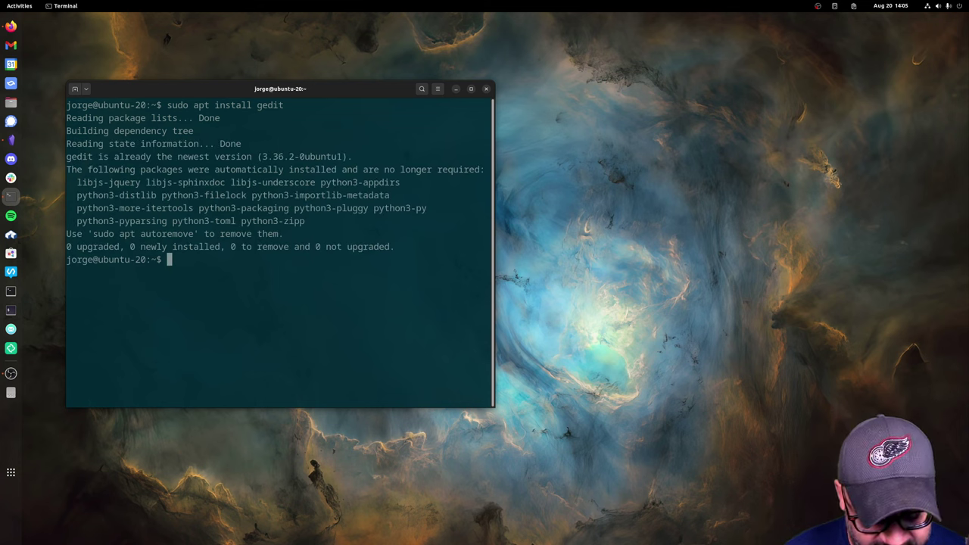
- Recall the last install command, change its package to htop, and run "sudo apt install htop"
key("Up")
key("BackSpace")
key("BackSpace")
key("BackSpace")
key("BackSpace")
key("BackSpace")
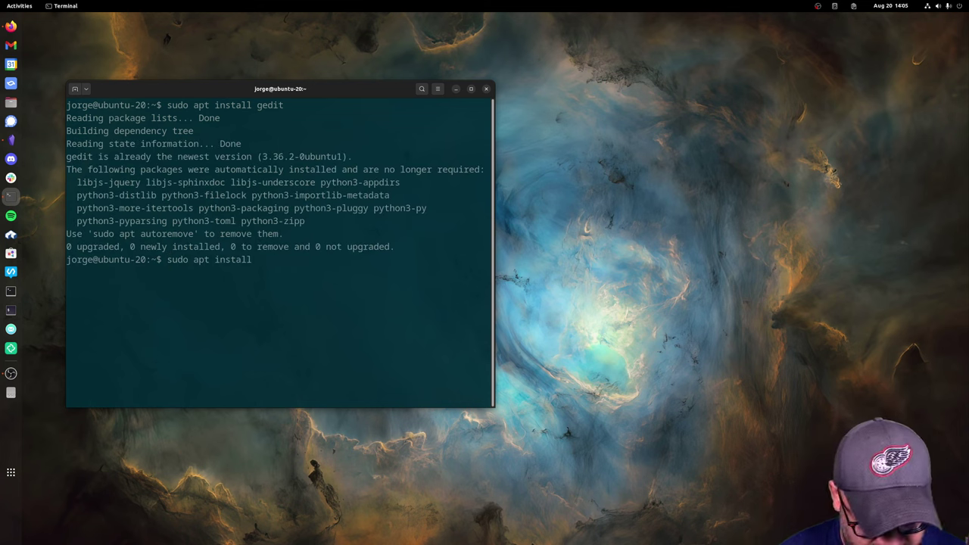
type("hto")
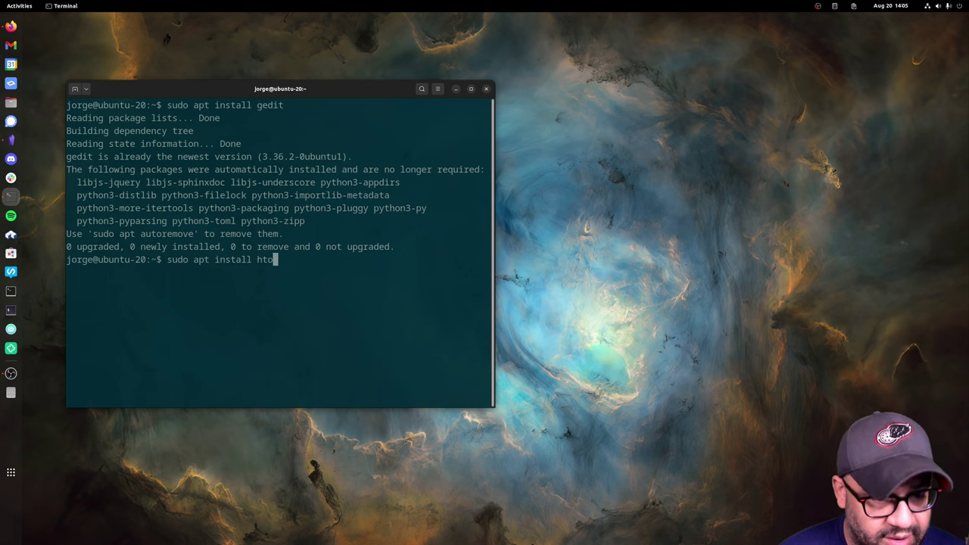
type("p")
key("Return")
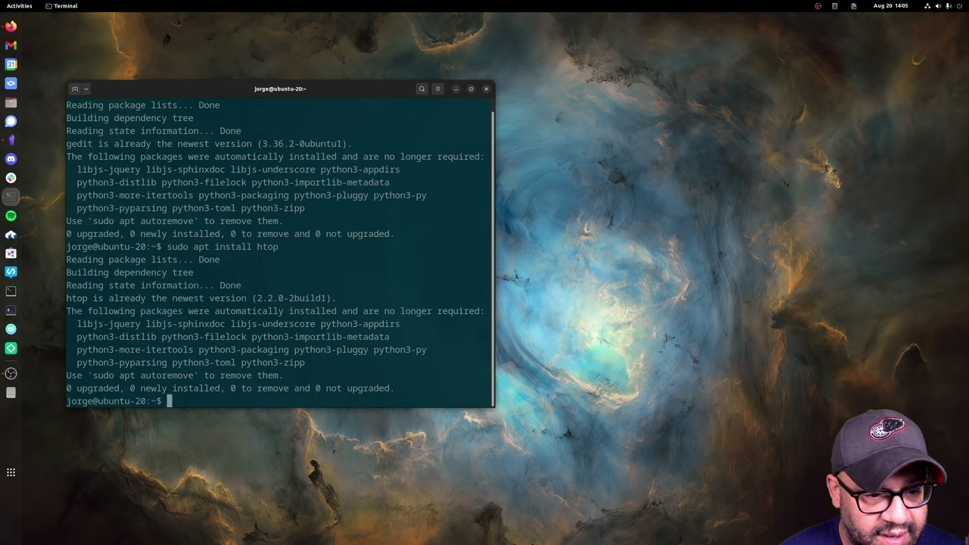
- Try to install Neovim in the Ubuntu container with "sudo apt install nvim"
key("Up")
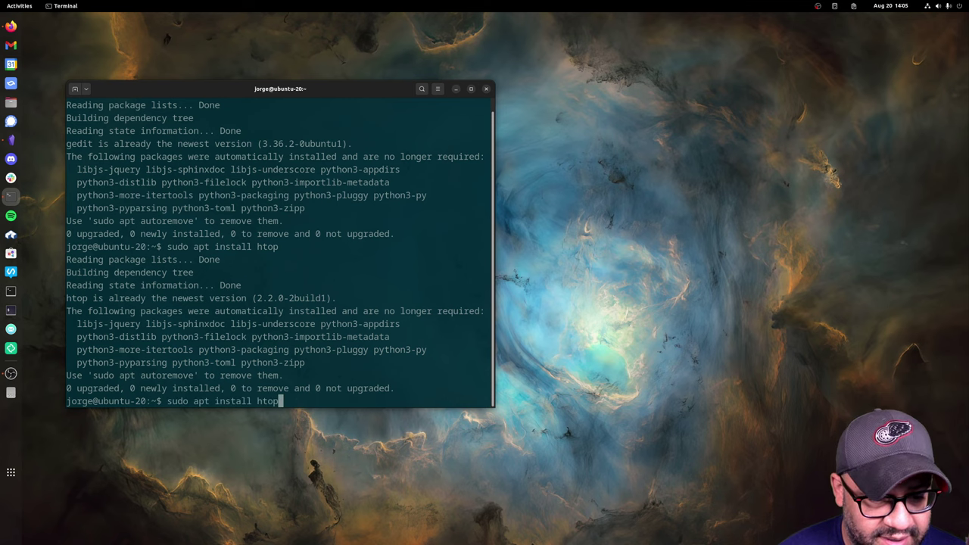
key("BackSpace")
key("BackSpace")
key("BackSpace")
key("BackSpace")
type("nvim")
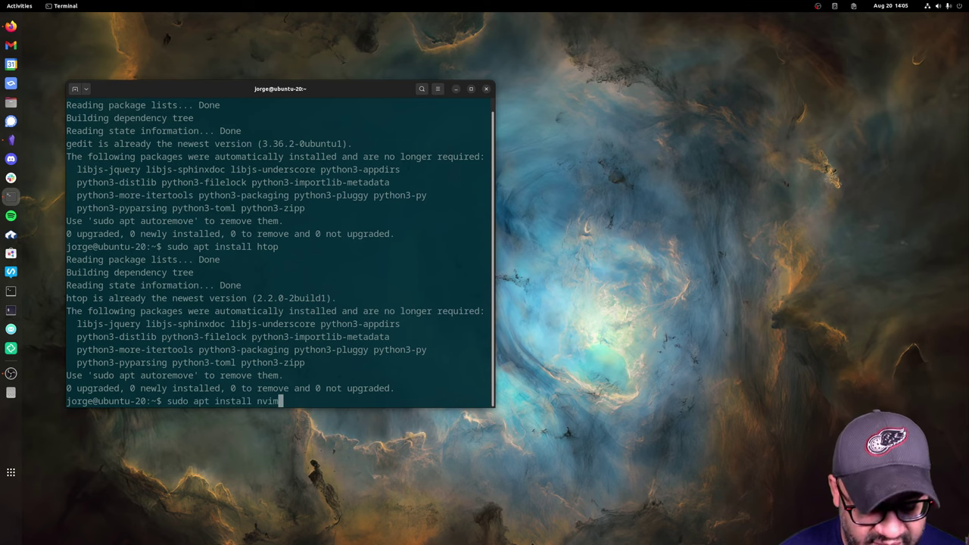
key("Return")
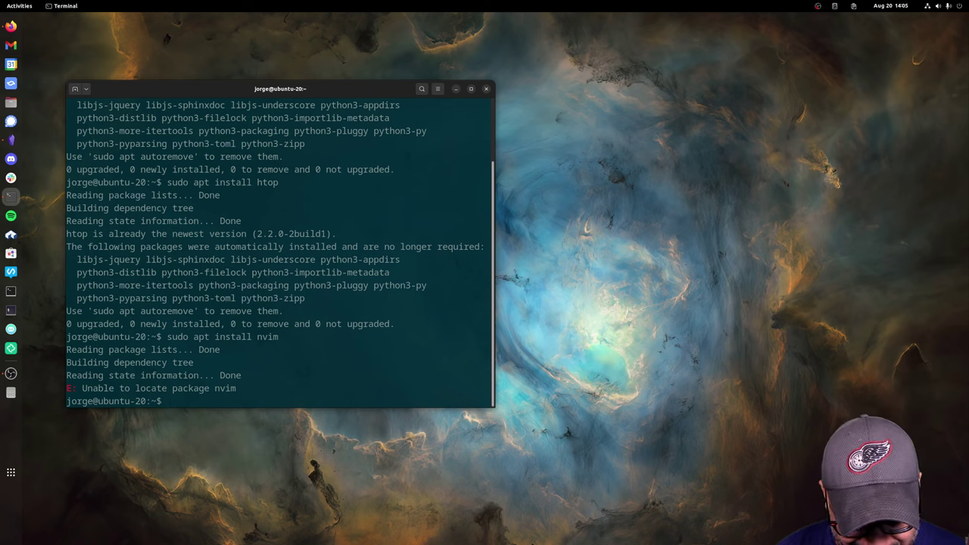
- List the home directory's contents with ls and move the Ubuntu terminal window aside, clear of the desktop's other half
type("ls")
key("Return")
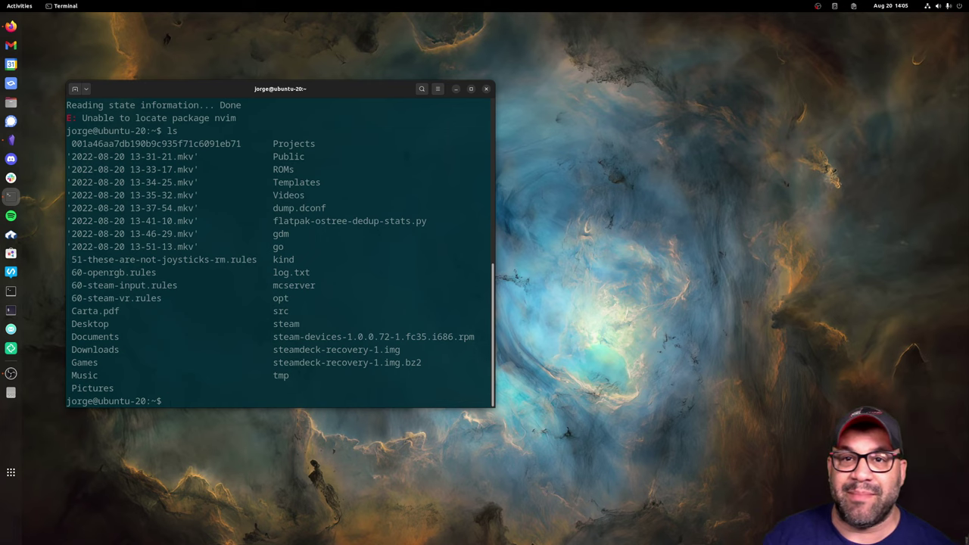
left_click_drag(280, 89, 683, 61)
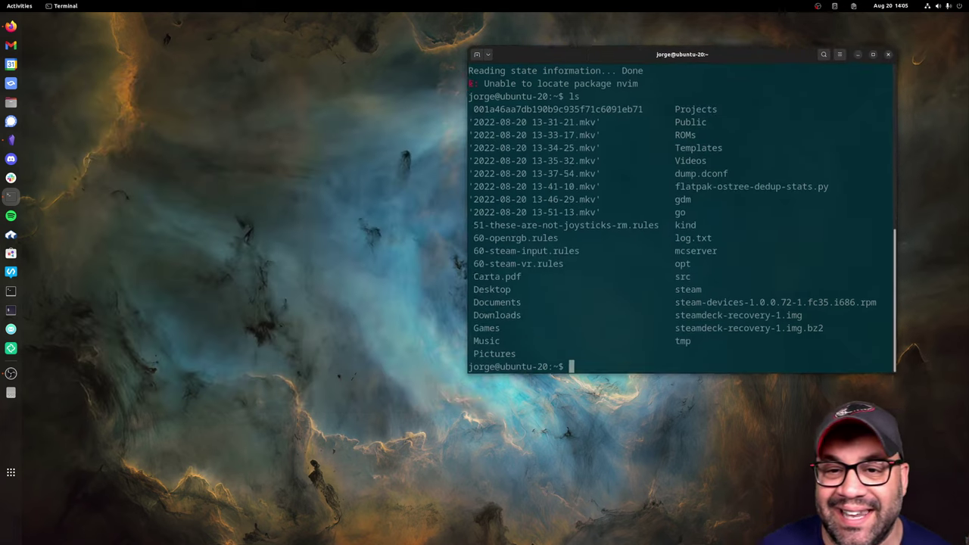
- Show a Fedora toolbox terminal and a host system terminal beside the Ubuntu one, and close both
key("ctrl+alt+t")
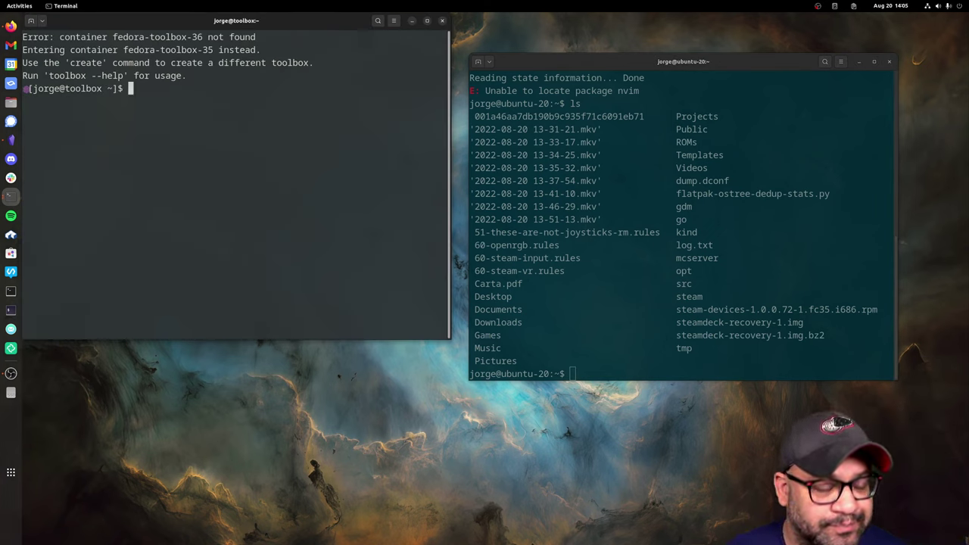
key("ctrl+alt+t")
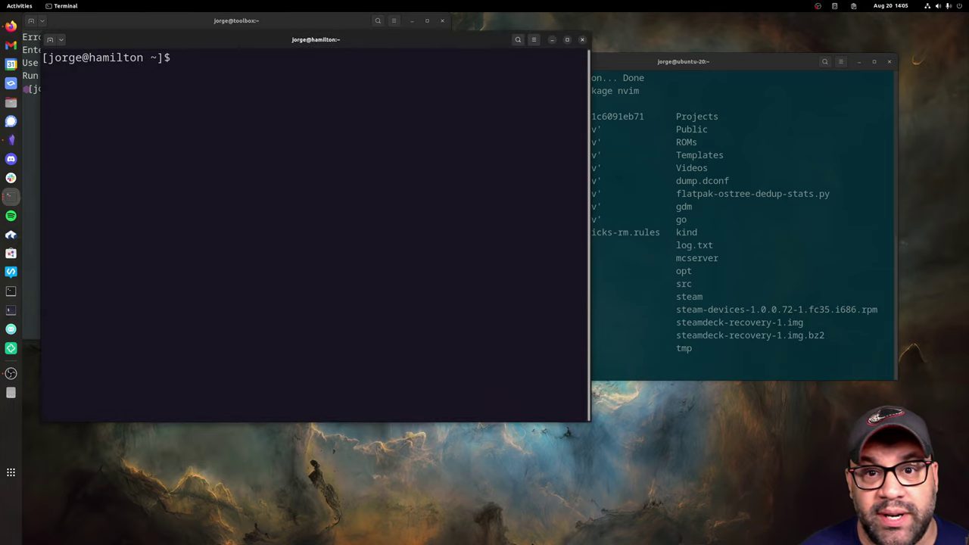
key("ctrl+d")
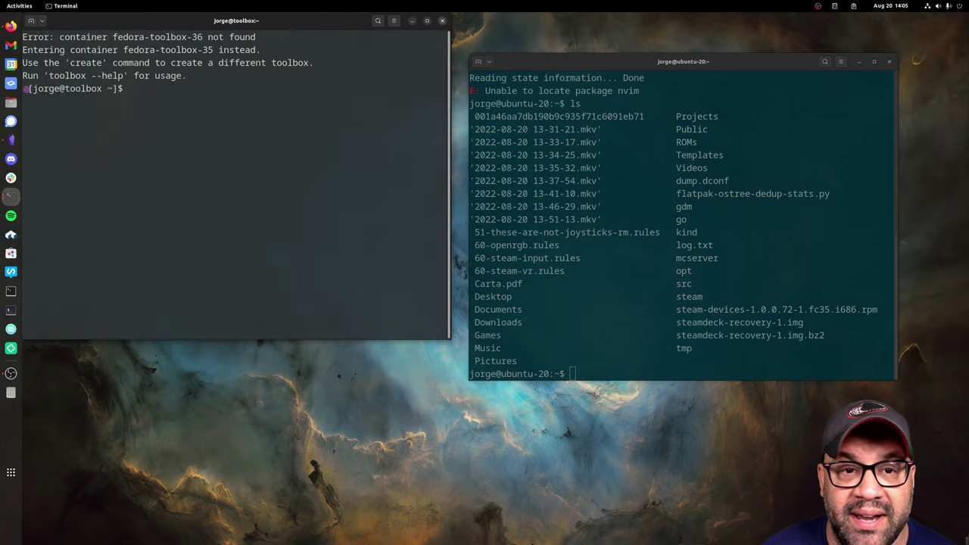
key("ctrl+d")
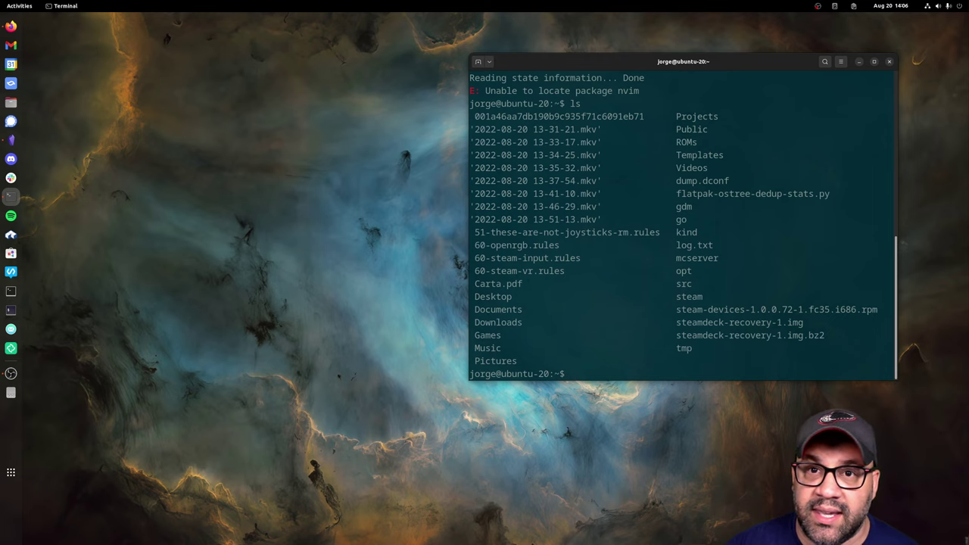
- Bring up the Fedora toolbox terminal again and leave its shell with "exit"
key("ctrl+alt+t")
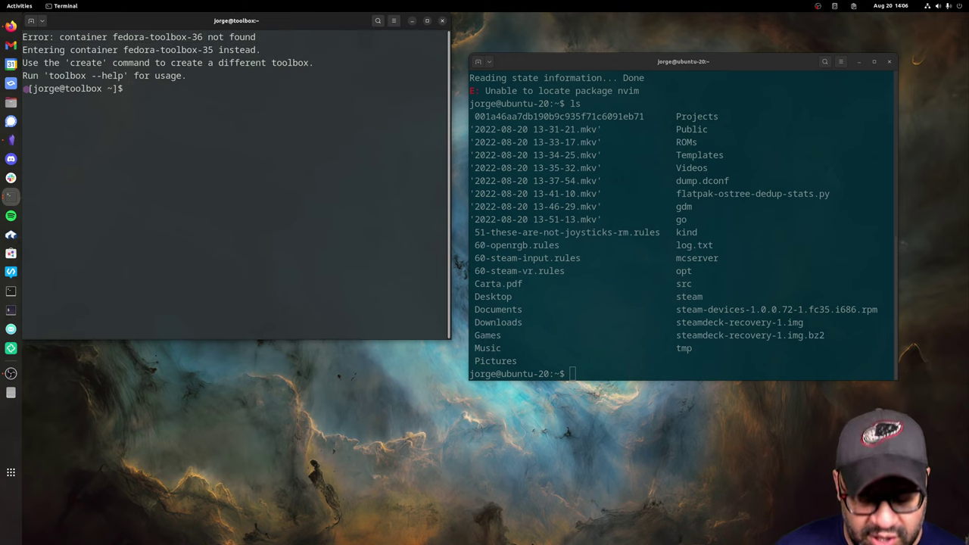
type("exit")
key("Return")
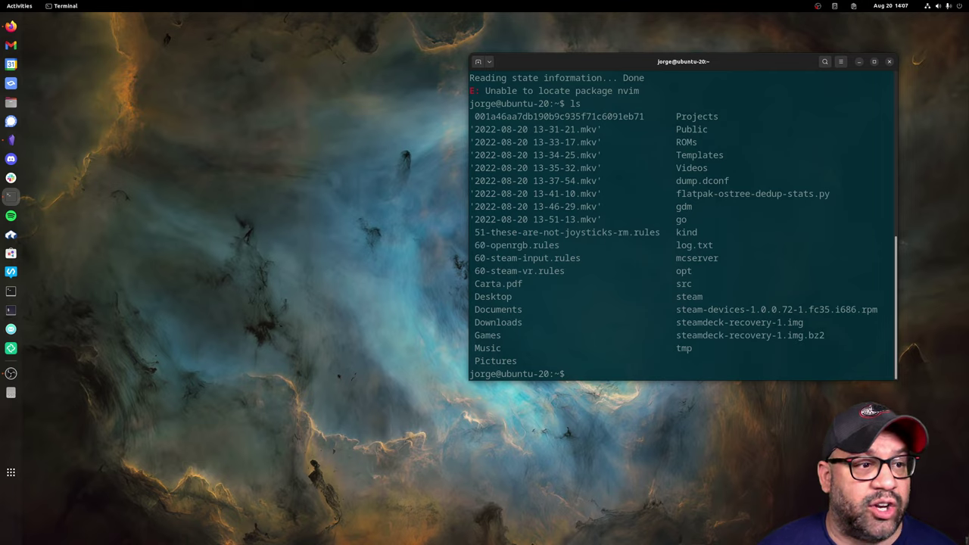
- Switch to the neighbouring workspace and back, and dismiss the login keyring authentication prompt
key("super")
key("super")
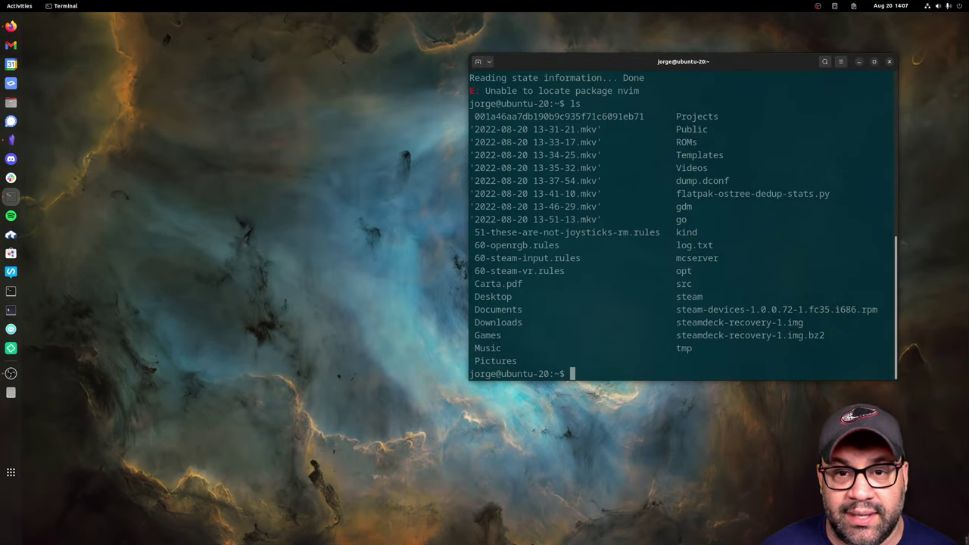
key("ctrl+alt+Right")
key("ctrl+alt+Left")
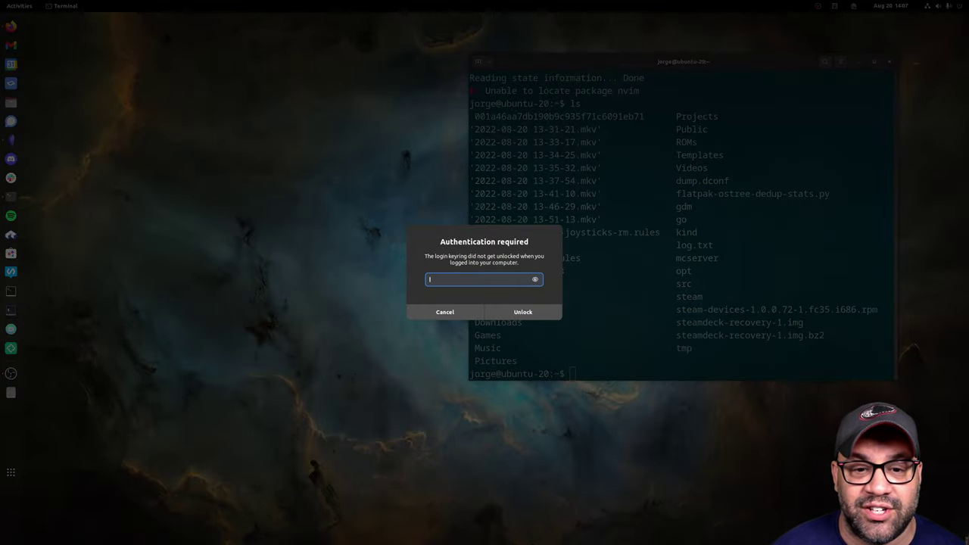
key("Escape")
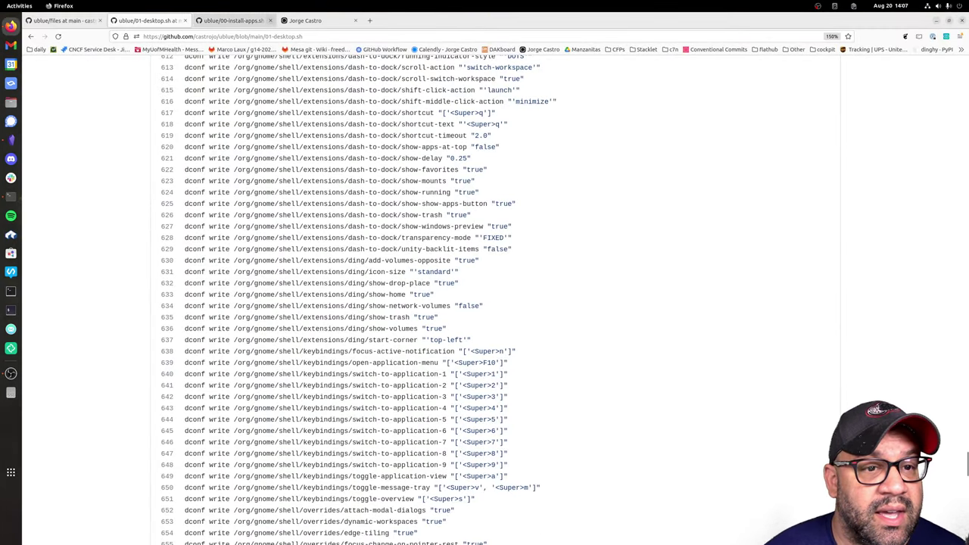
- Show the ypsidanger.com blog in Firefox and browse its list of posts about desktop Linux
left_click(307, 20)
scroll(495, 300, "down", 2)
scroll(495, 300, "up", 2)
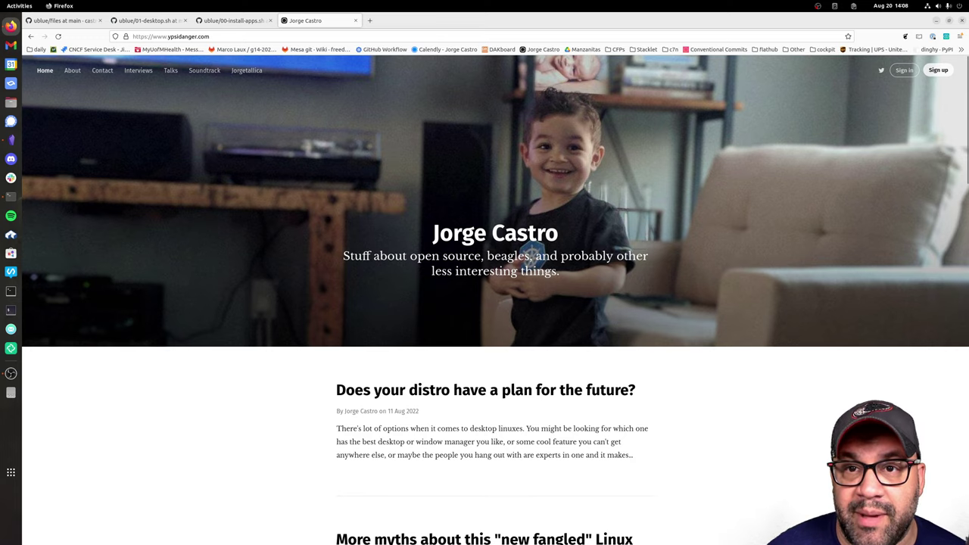
scroll(495, 300, "down", 8)
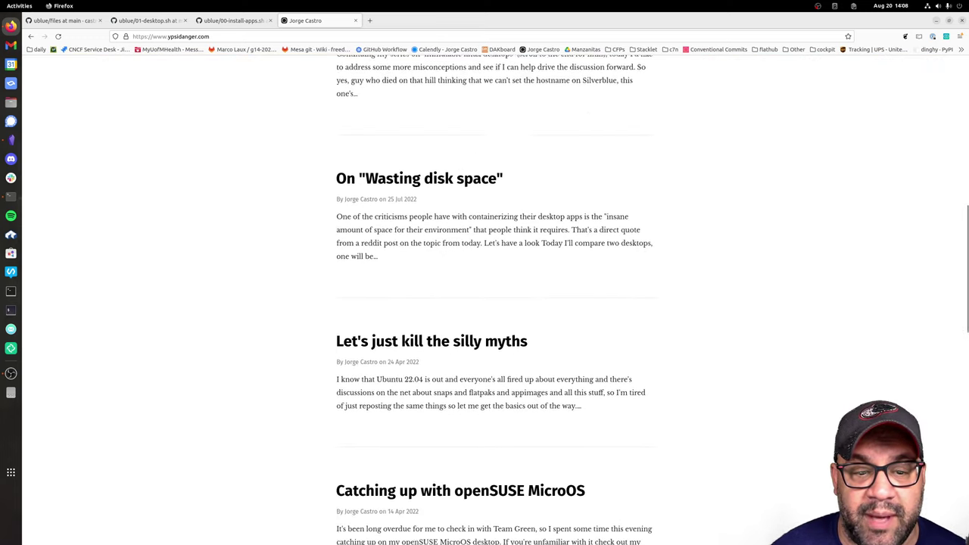
scroll(495, 299, "down", 3)
scroll(495, 300, "up", 2)
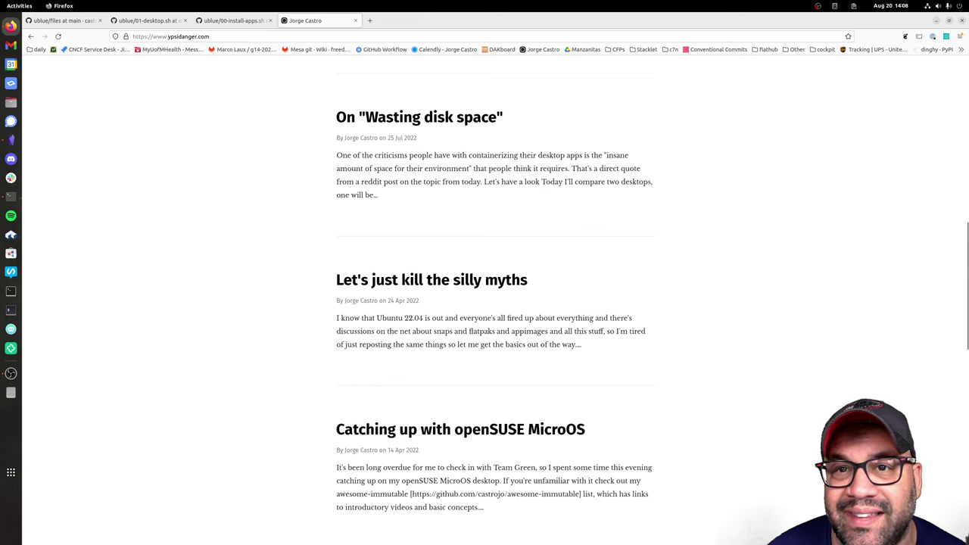
- Finish skimming the blog's post list, and close the blog and the three ublue GitHub pages so that Firefox quits
scroll(496, 300, "down", 2)
scroll(495, 300, "up", 1)
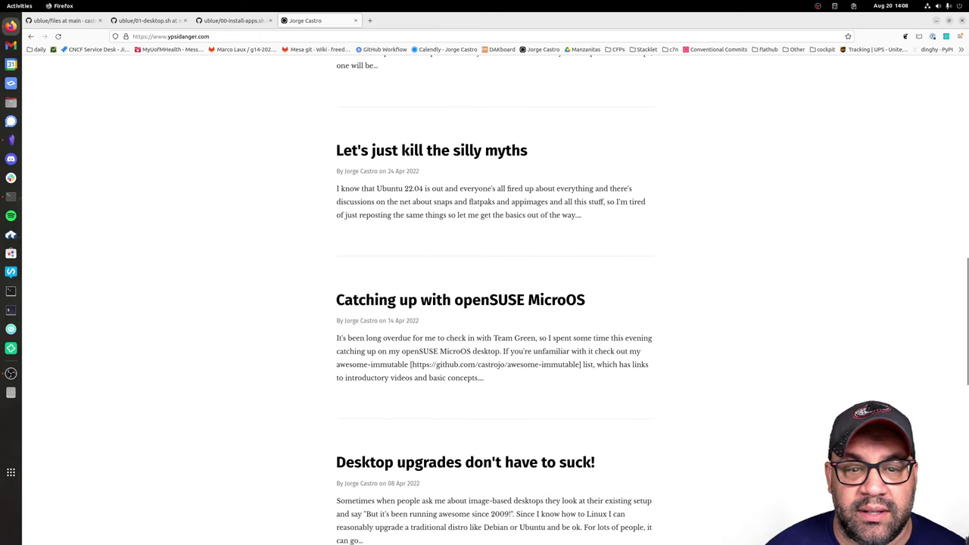
scroll(495, 300, "up", 10)
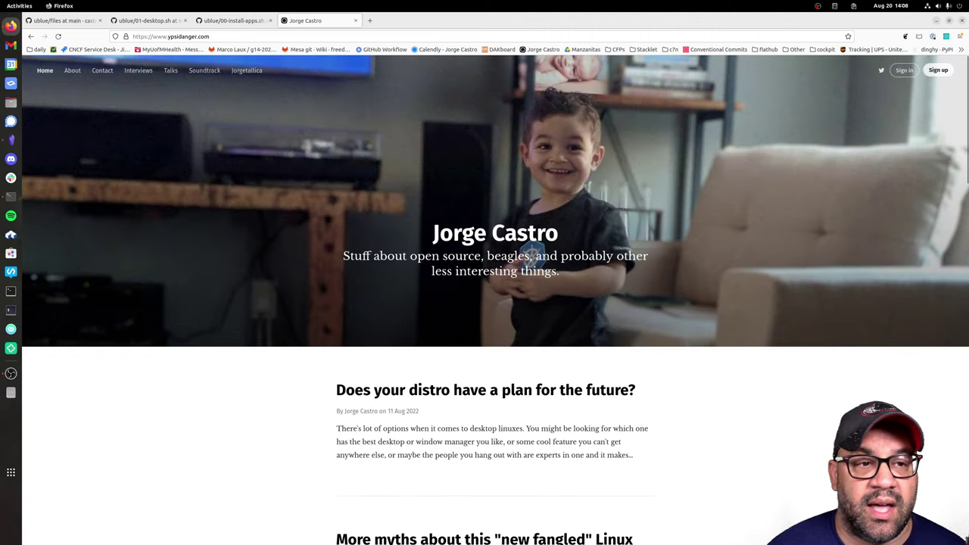
key("ctrl+w")
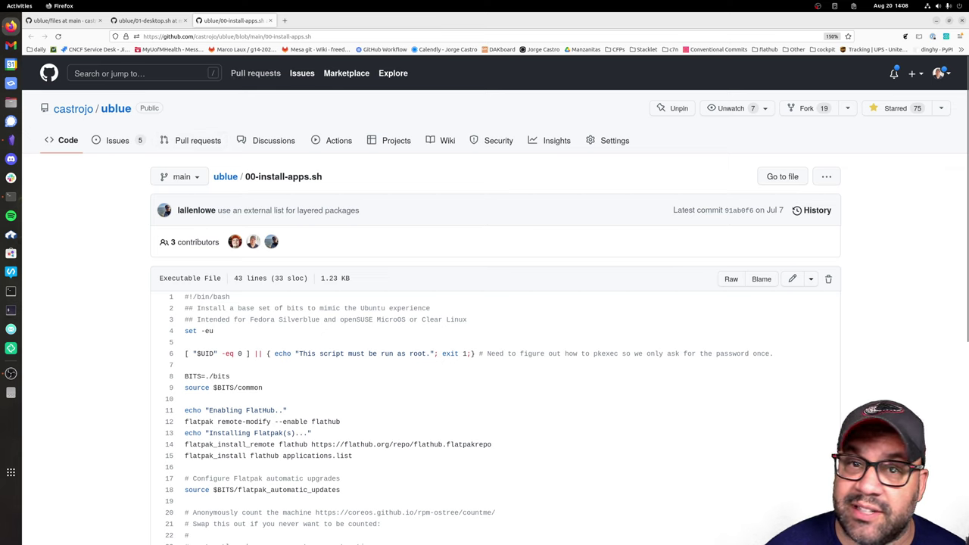
key("ctrl+w")
key("ctrl+w")
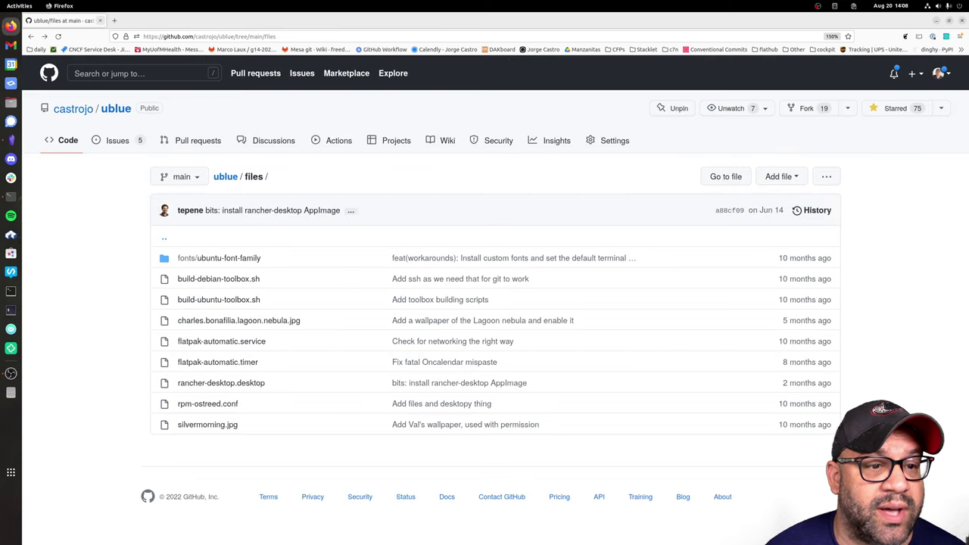
key("ctrl+w")
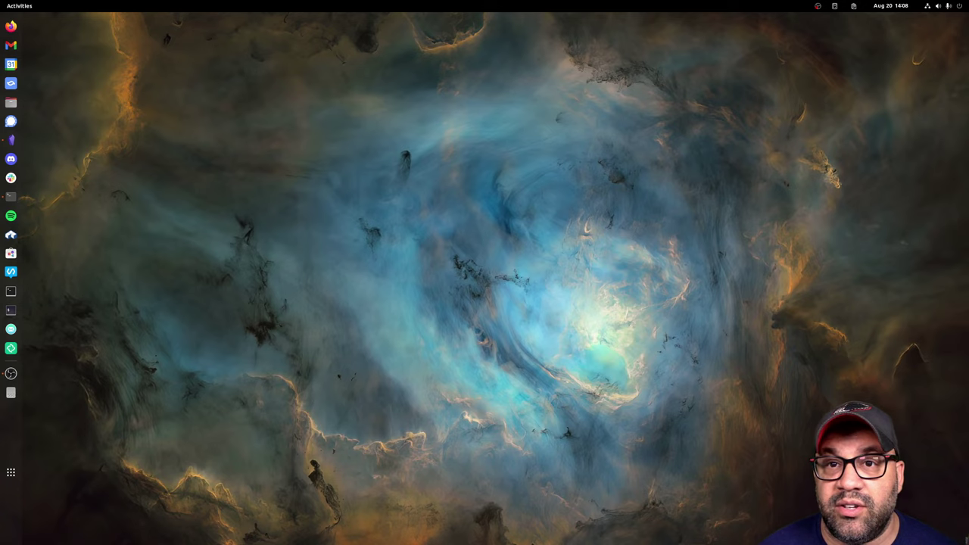
- Bring the Ubuntu terminal forward, search the desktop for "flat", and launch Flatseal
key("alt+Tab")
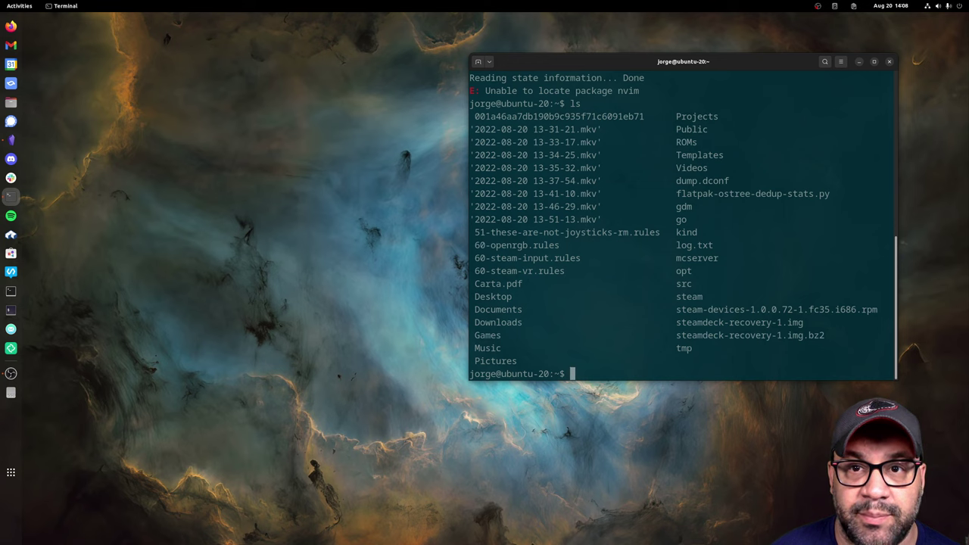
key("super")
type("flat")
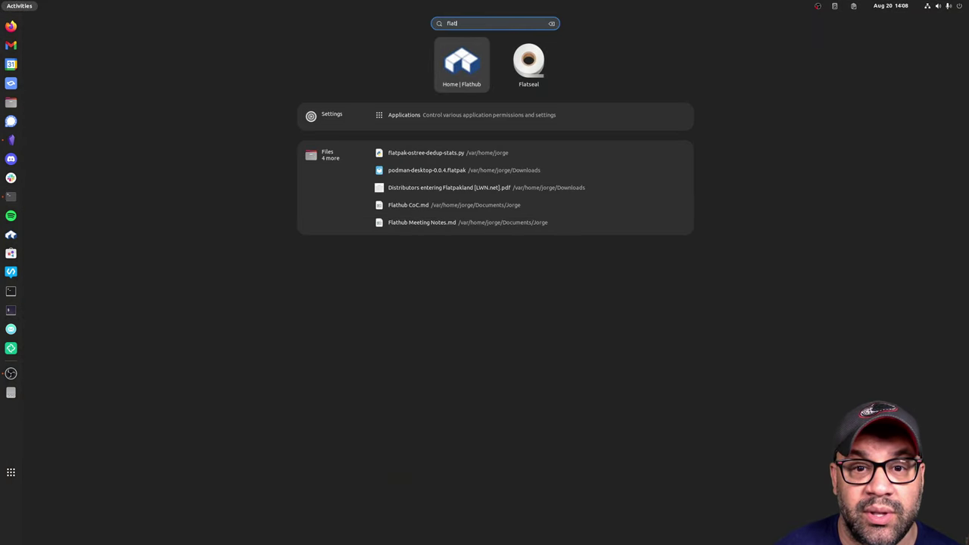
key("Right")
key("Return")
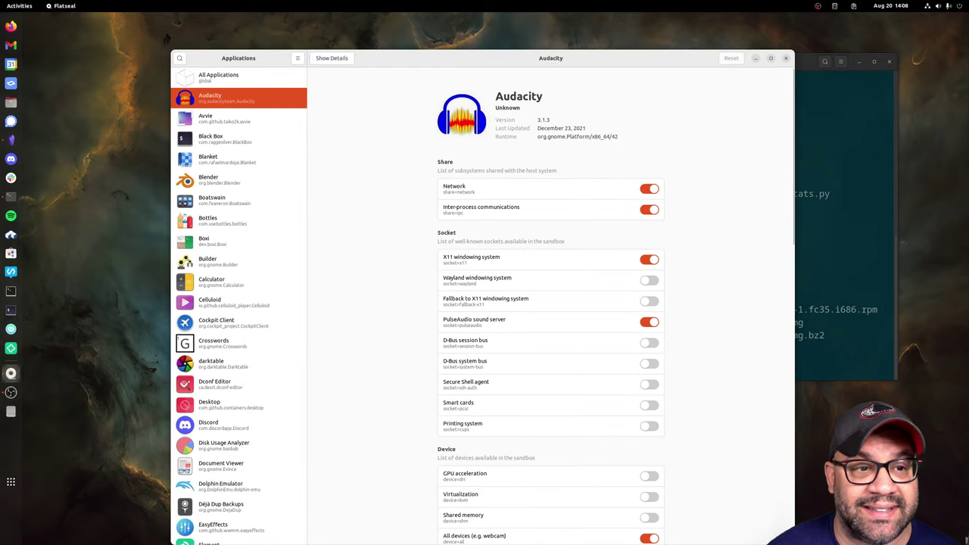
- Look through Flatseal's list of installed applications and examine Audacity's share, socket, device, feature and filesystem permissions
scroll(238, 227, "down", 5)
scroll(239, 303, "down", 15)
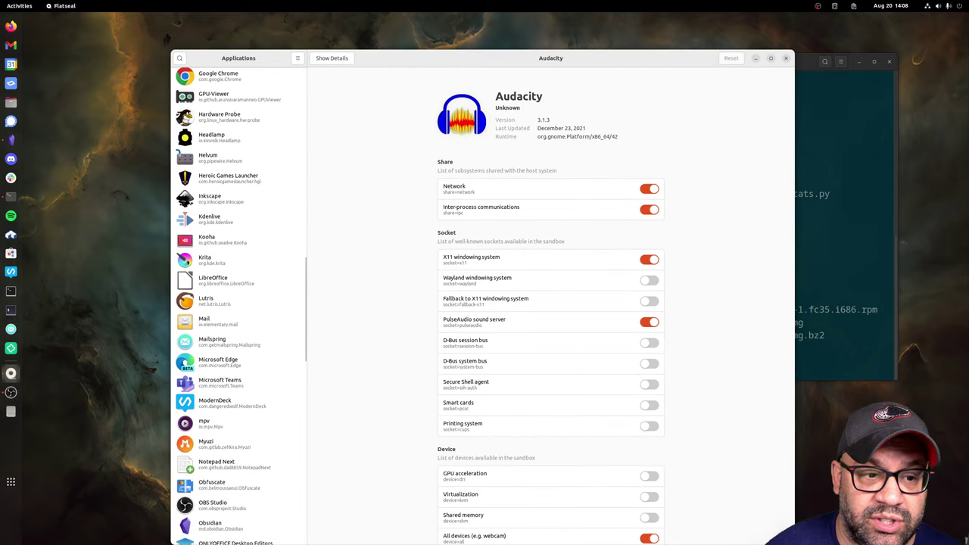
scroll(239, 303, "up", 20)
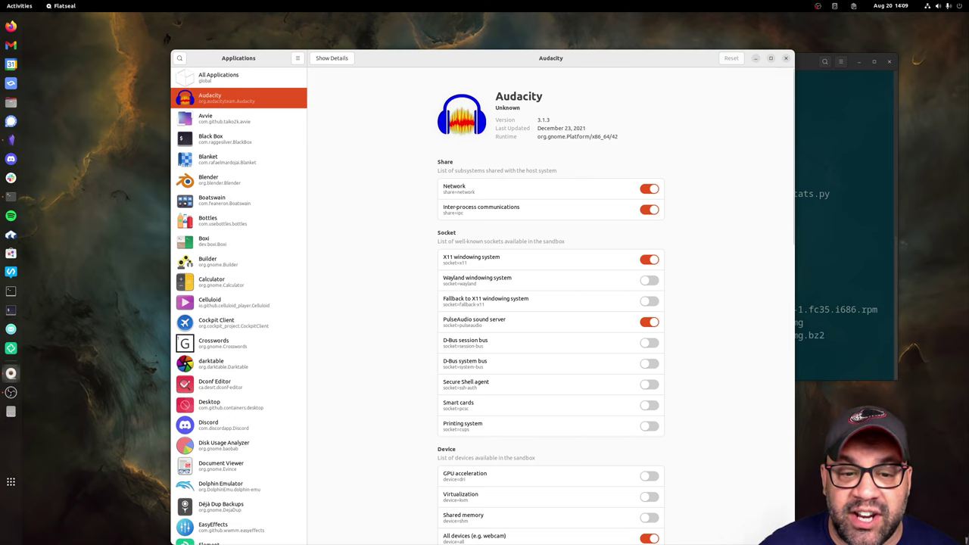
scroll(550, 303, "down", 10)
scroll(550, 302, "up", 8)
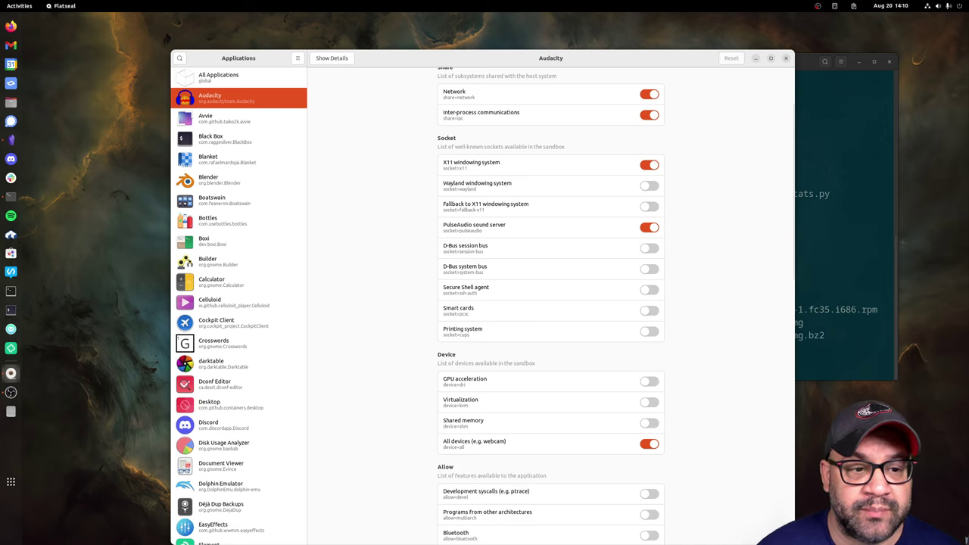
scroll(550, 303, "down", 6)
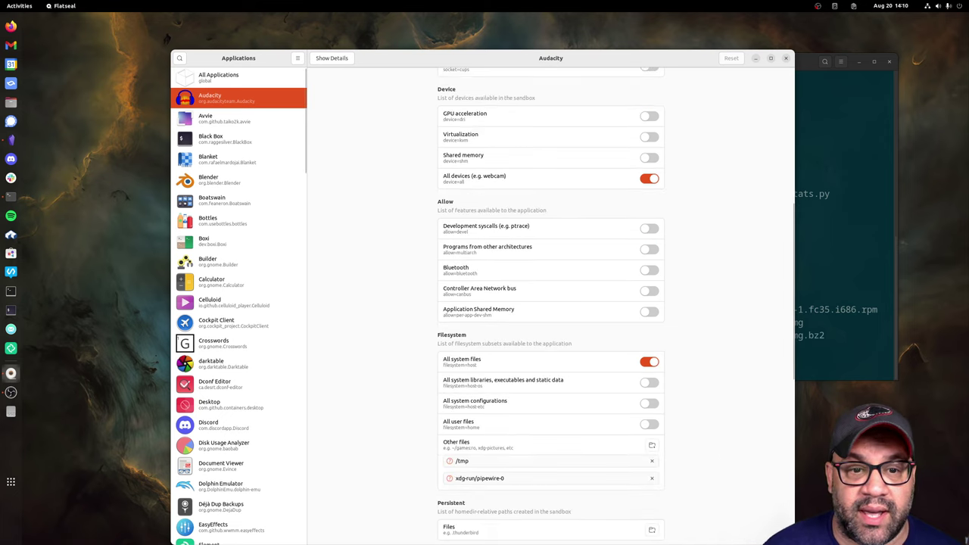
scroll(550, 302, "up", 8)
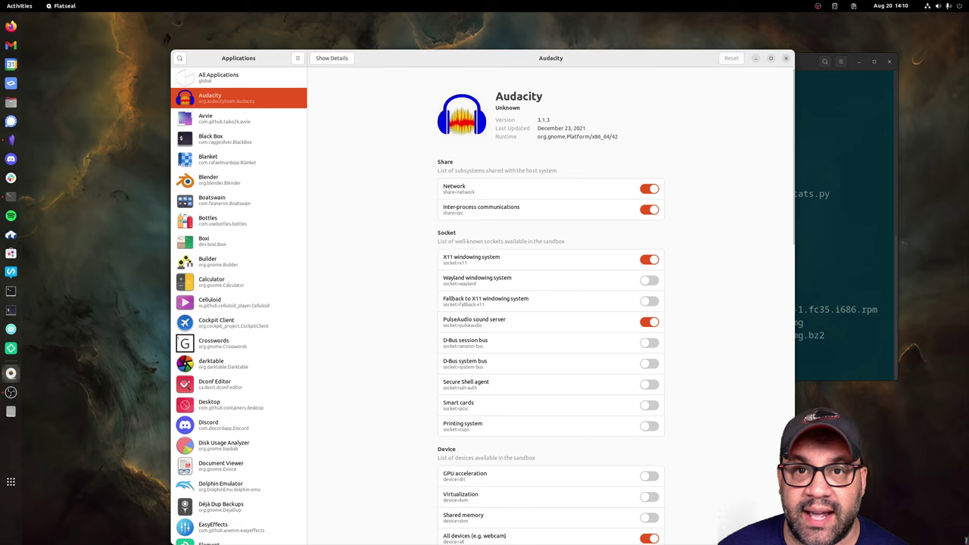